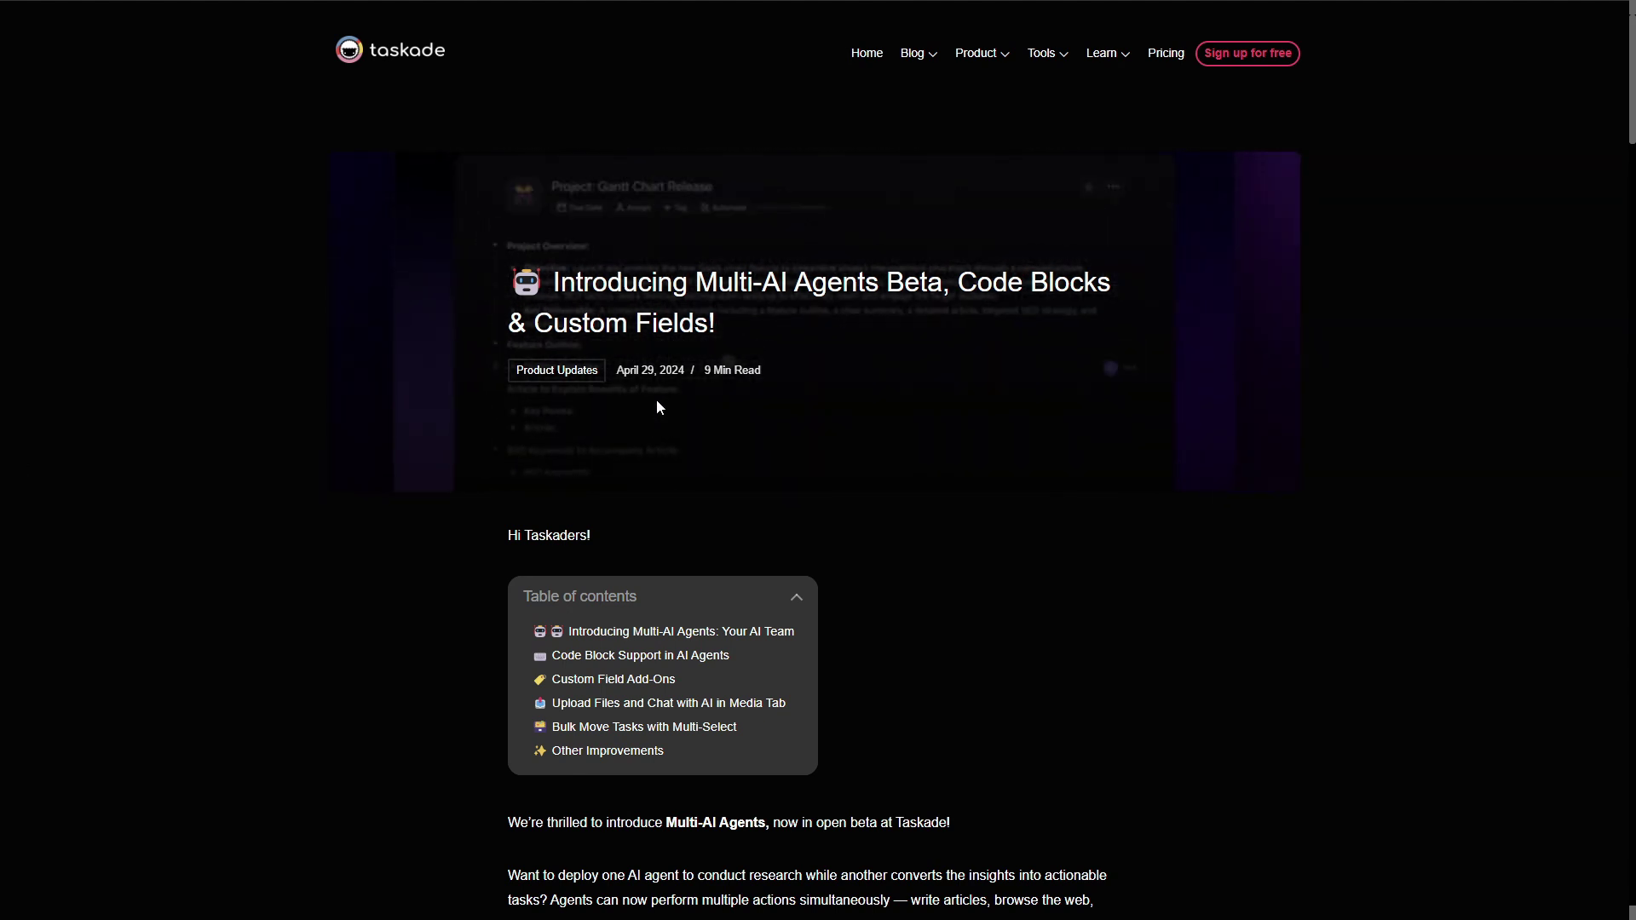
# Scroll through the Multi-AI Agents, Code Blocks & Custom Fields blog post's table of contents
pyautogui.scroll(-2, 694, 472)
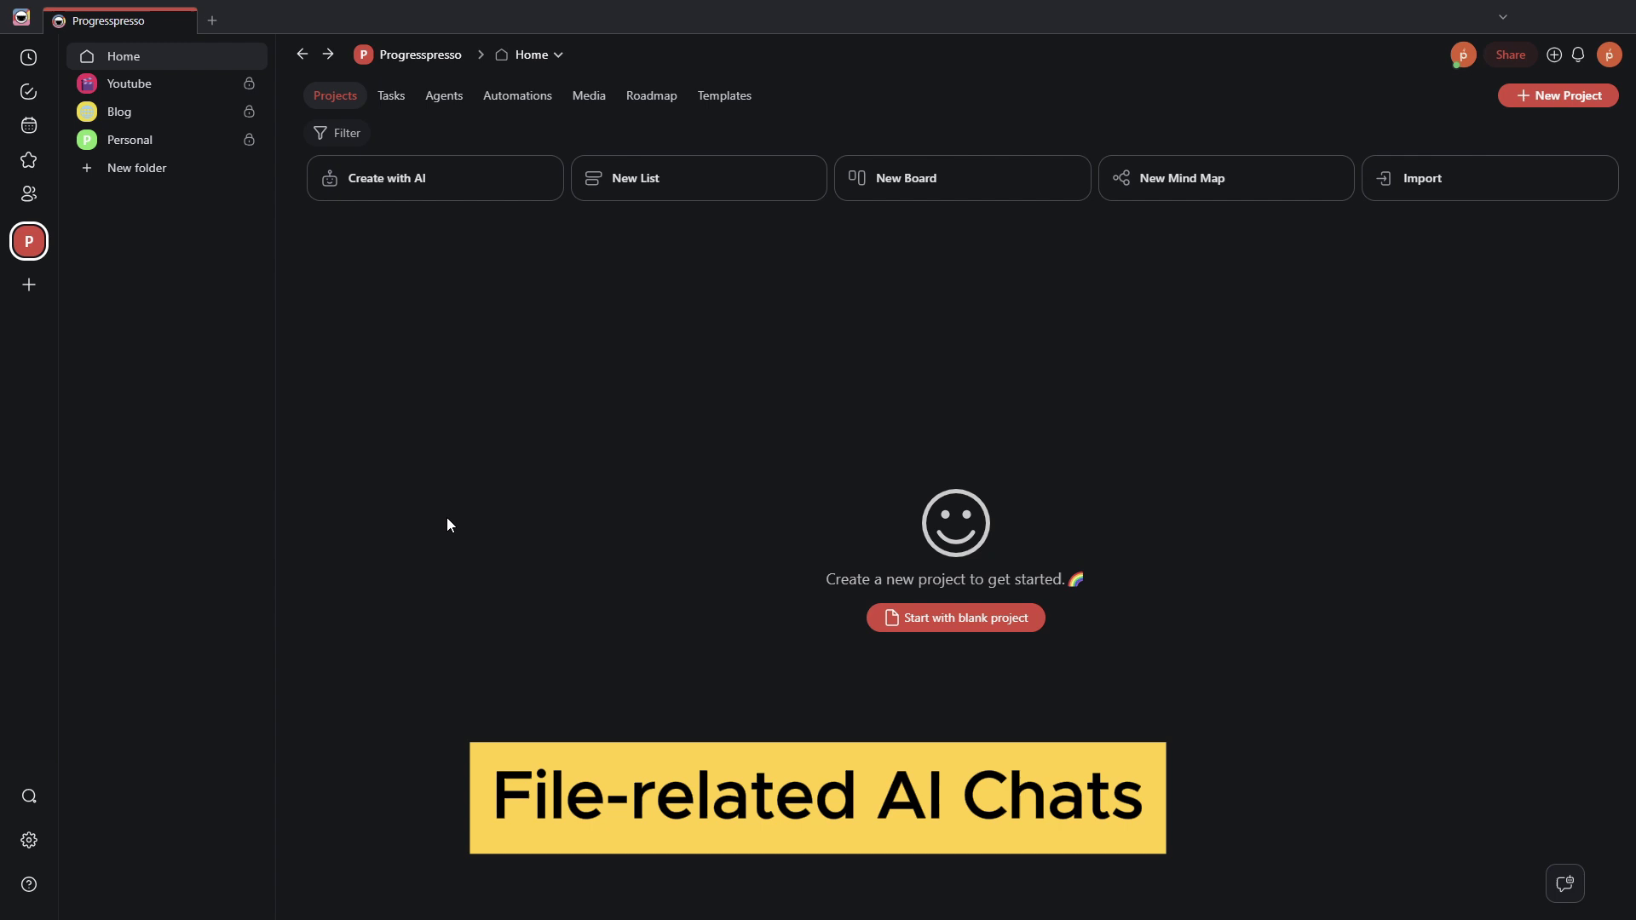
# Upload Top 25 Jobs for Work.pdf from the computer into the Blog folder's media
pyautogui.click(162, 121)
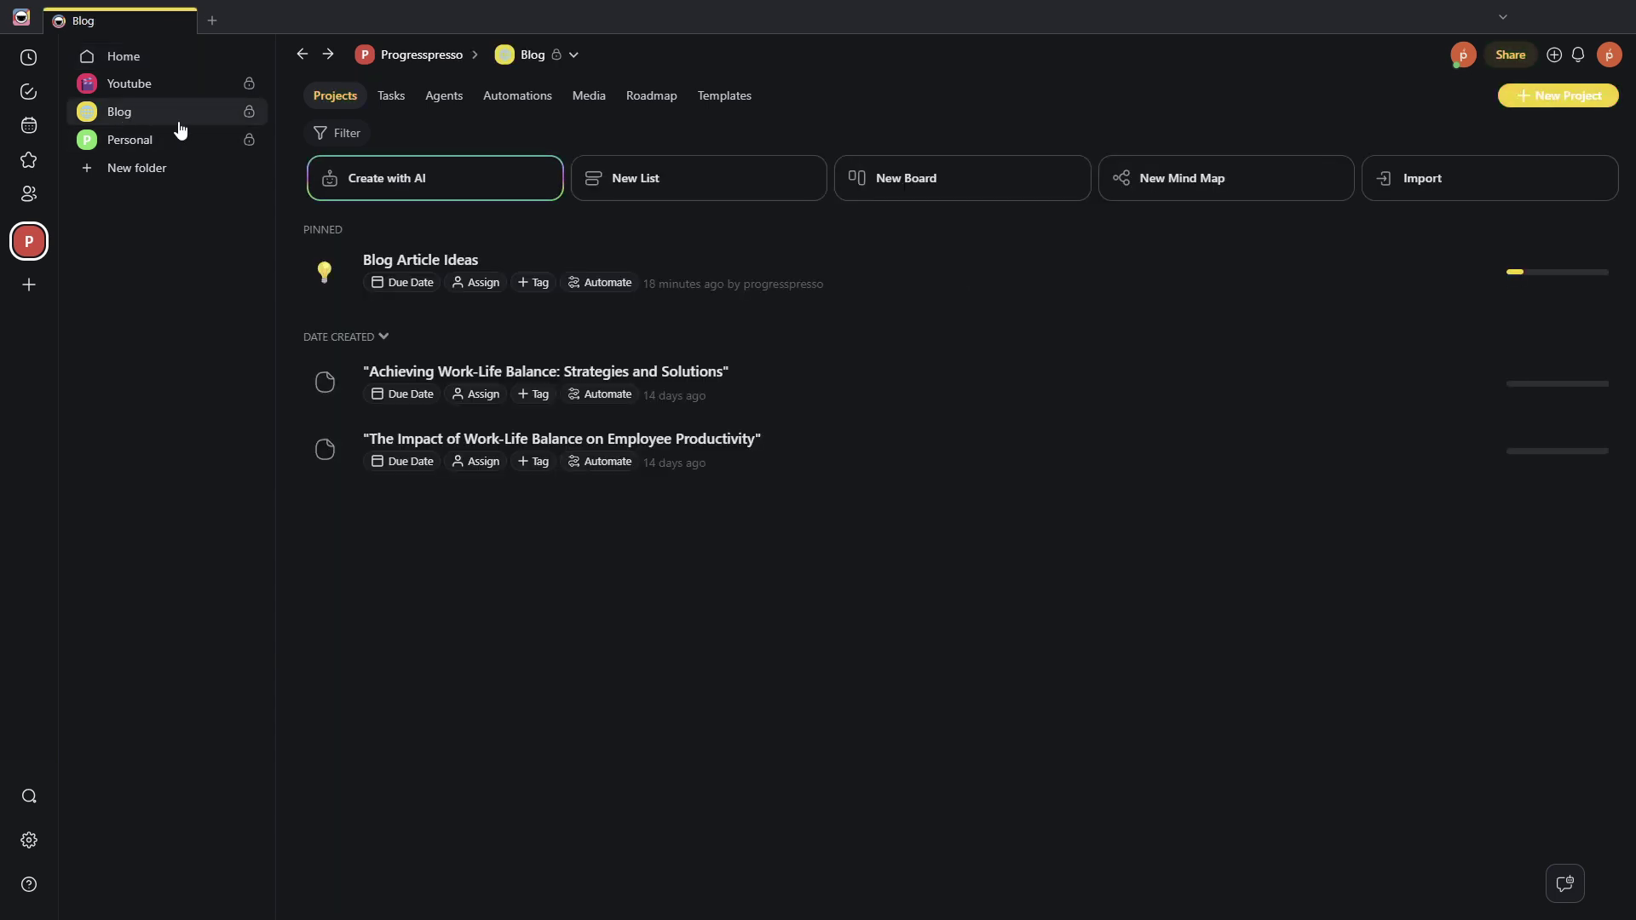
pyautogui.click(590, 96)
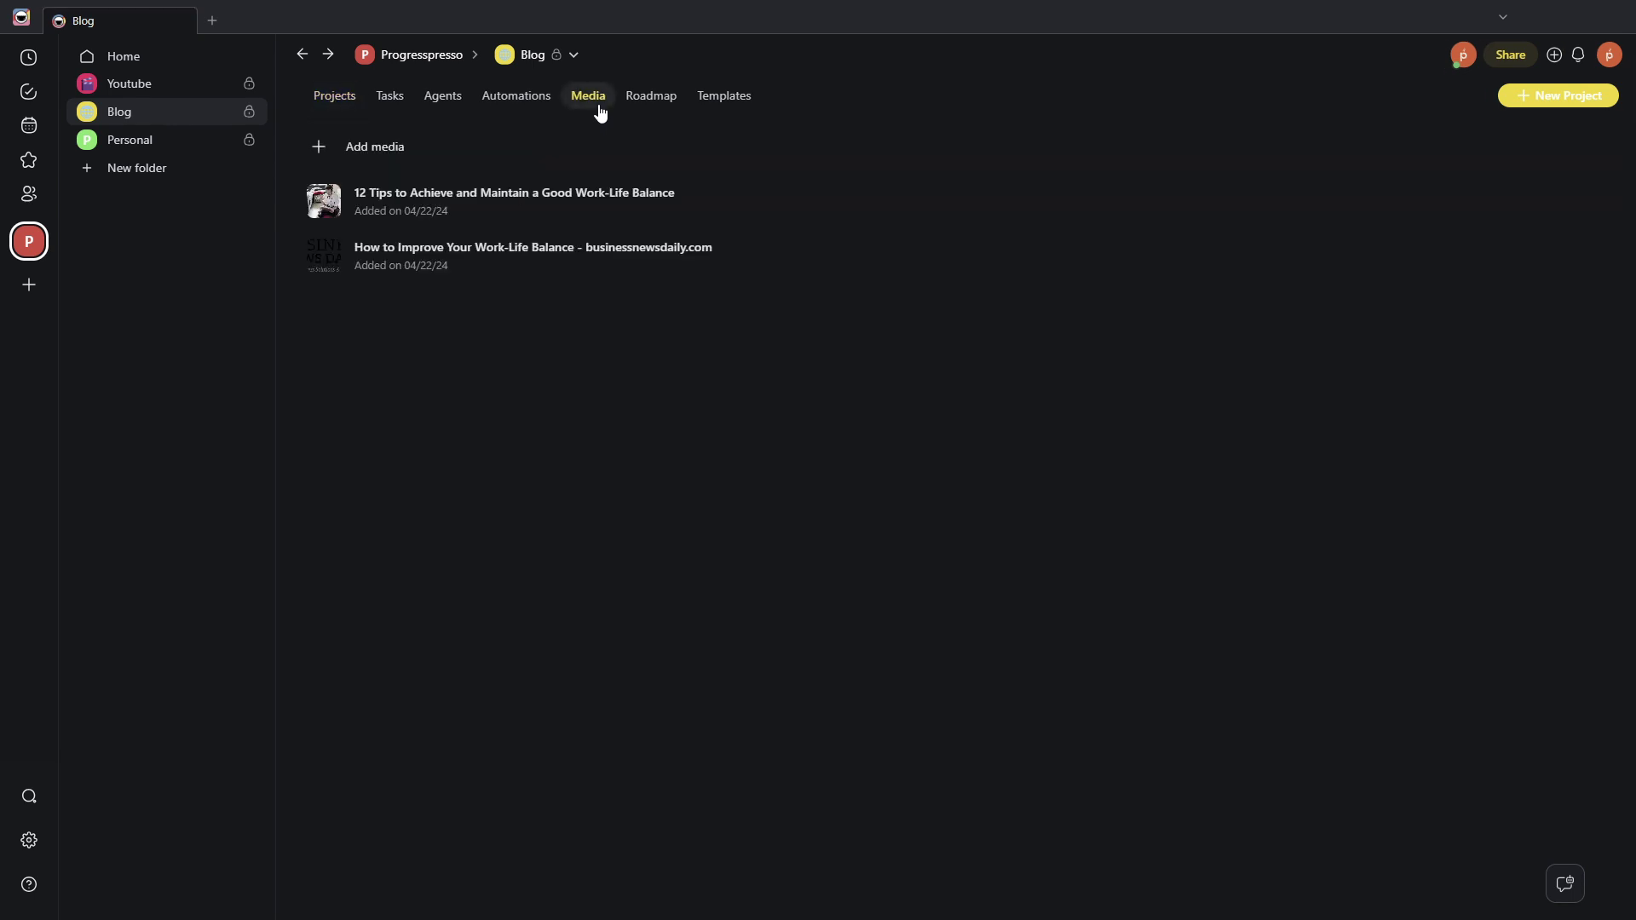
pyautogui.click(421, 149)
pyautogui.click(371, 201)
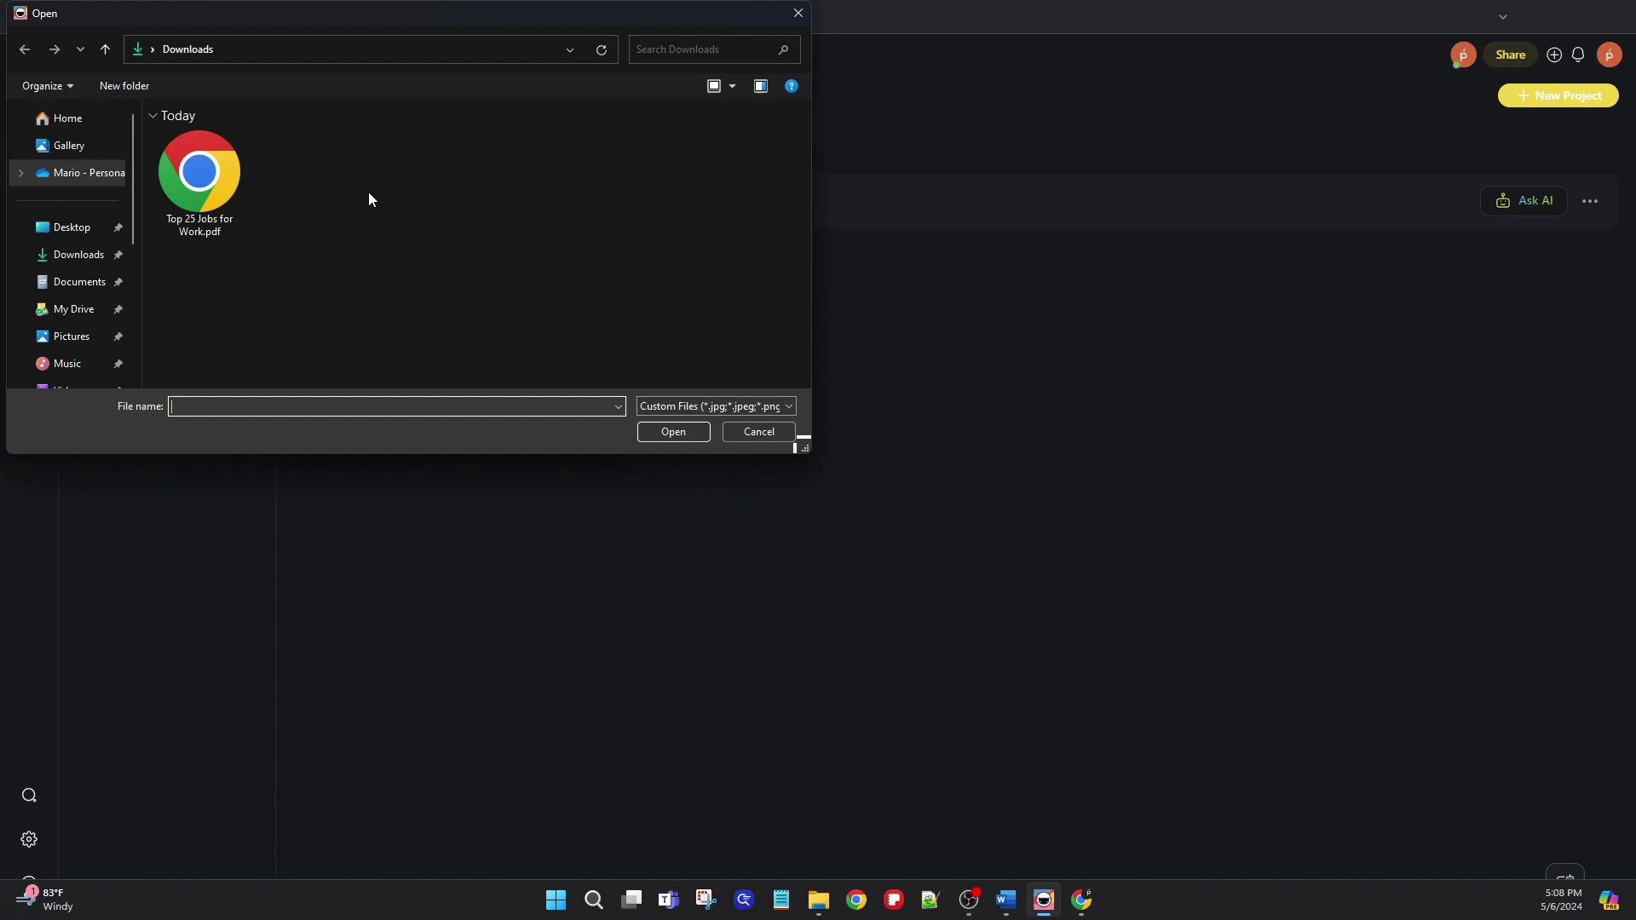
pyautogui.click(207, 190)
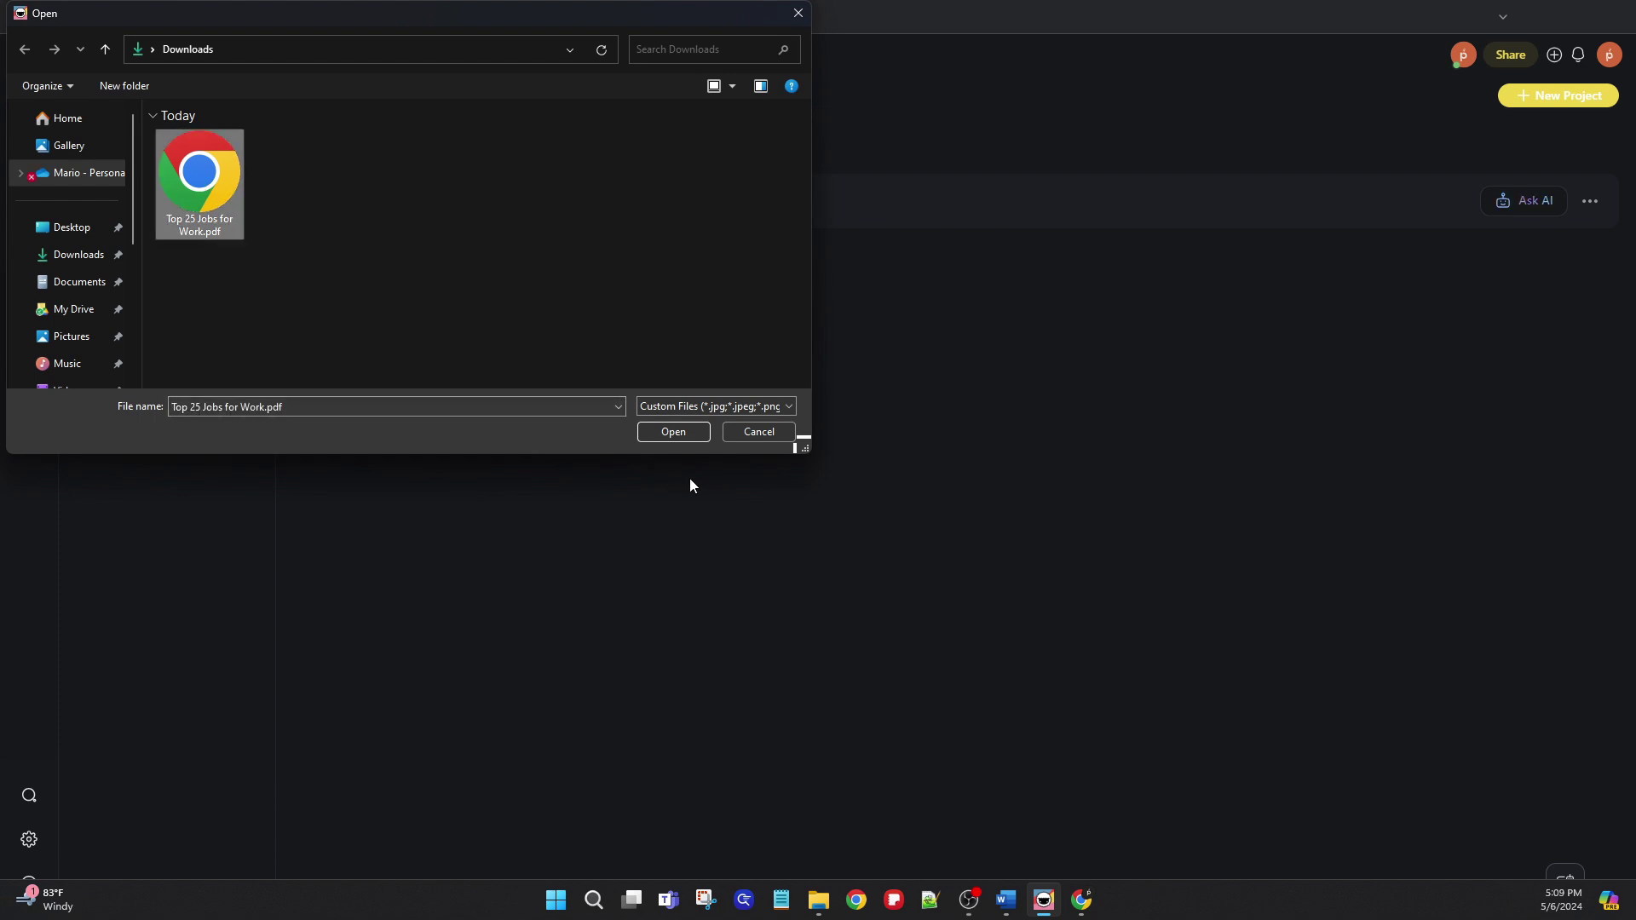
pyautogui.click(674, 432)
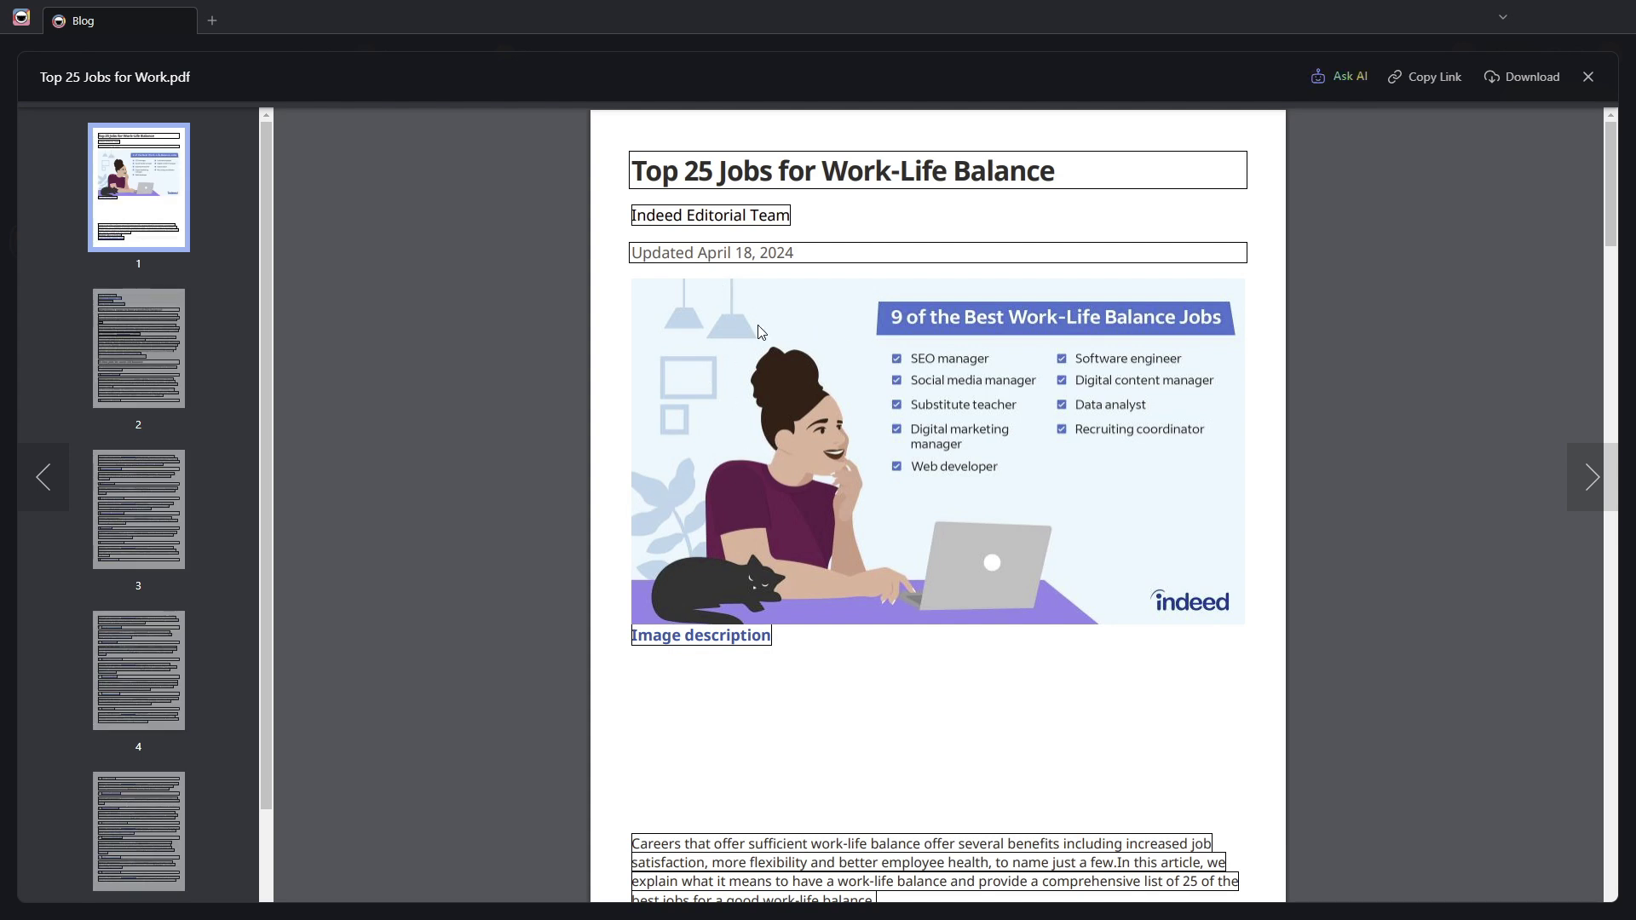
# Browse the Top 25 Jobs for Work.pdf pages, jumping to page 2, then close the viewer
pyautogui.scroll(-3, 759, 324)
pyautogui.click(116, 365)
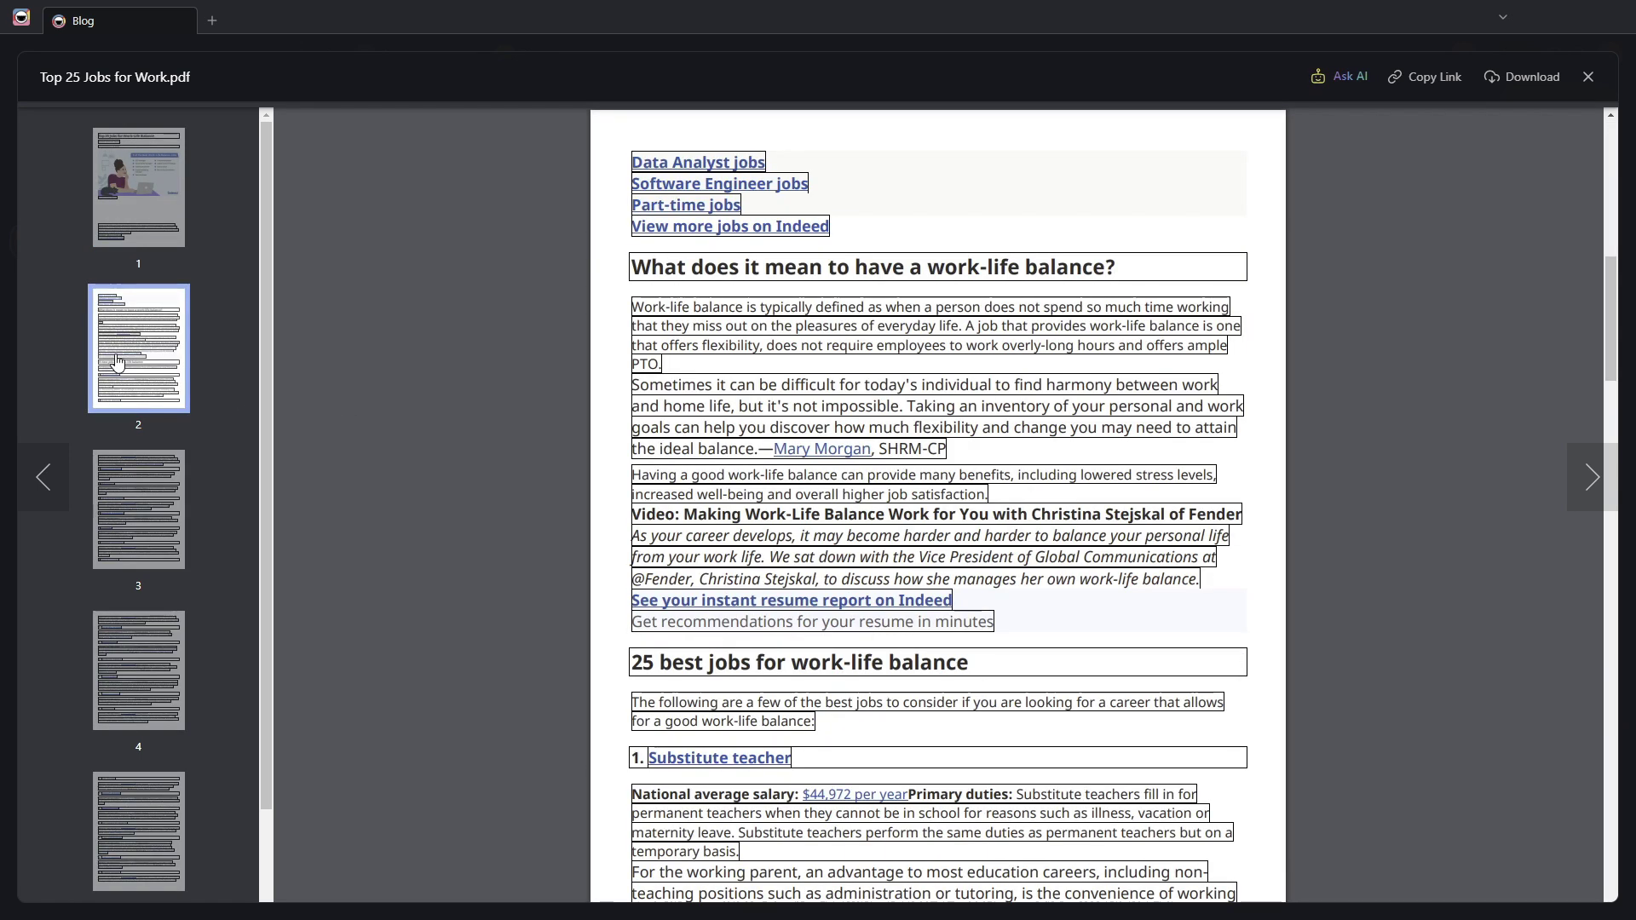
pyautogui.scroll(-1, 151, 550)
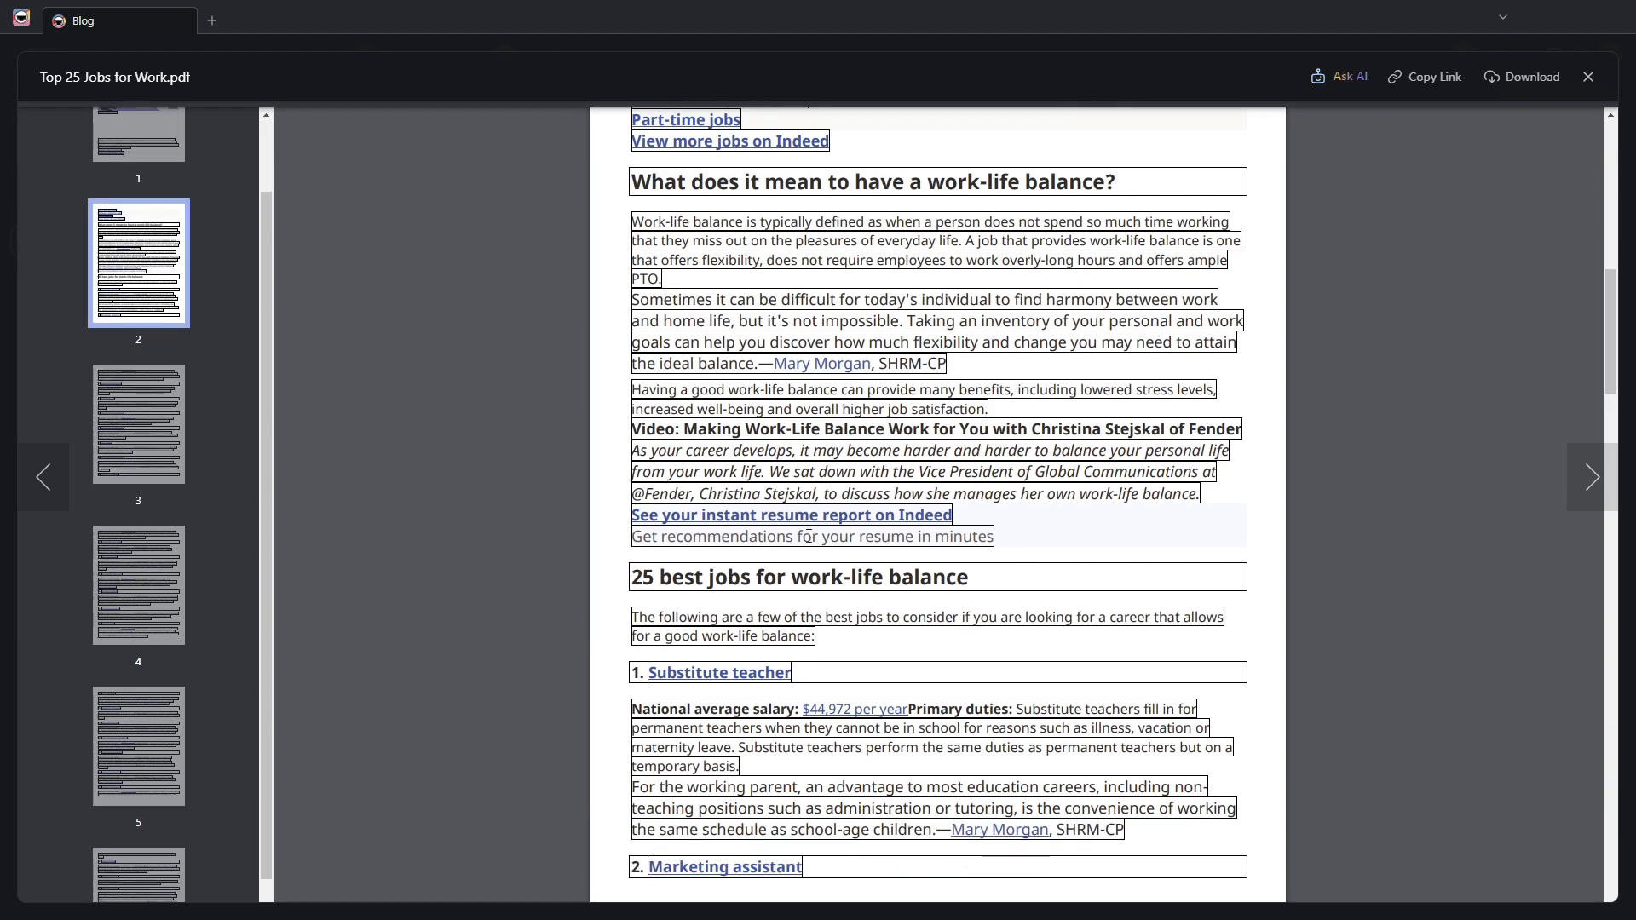
pyautogui.scroll(-2, 682, 494)
pyautogui.scroll(-2, 724, 554)
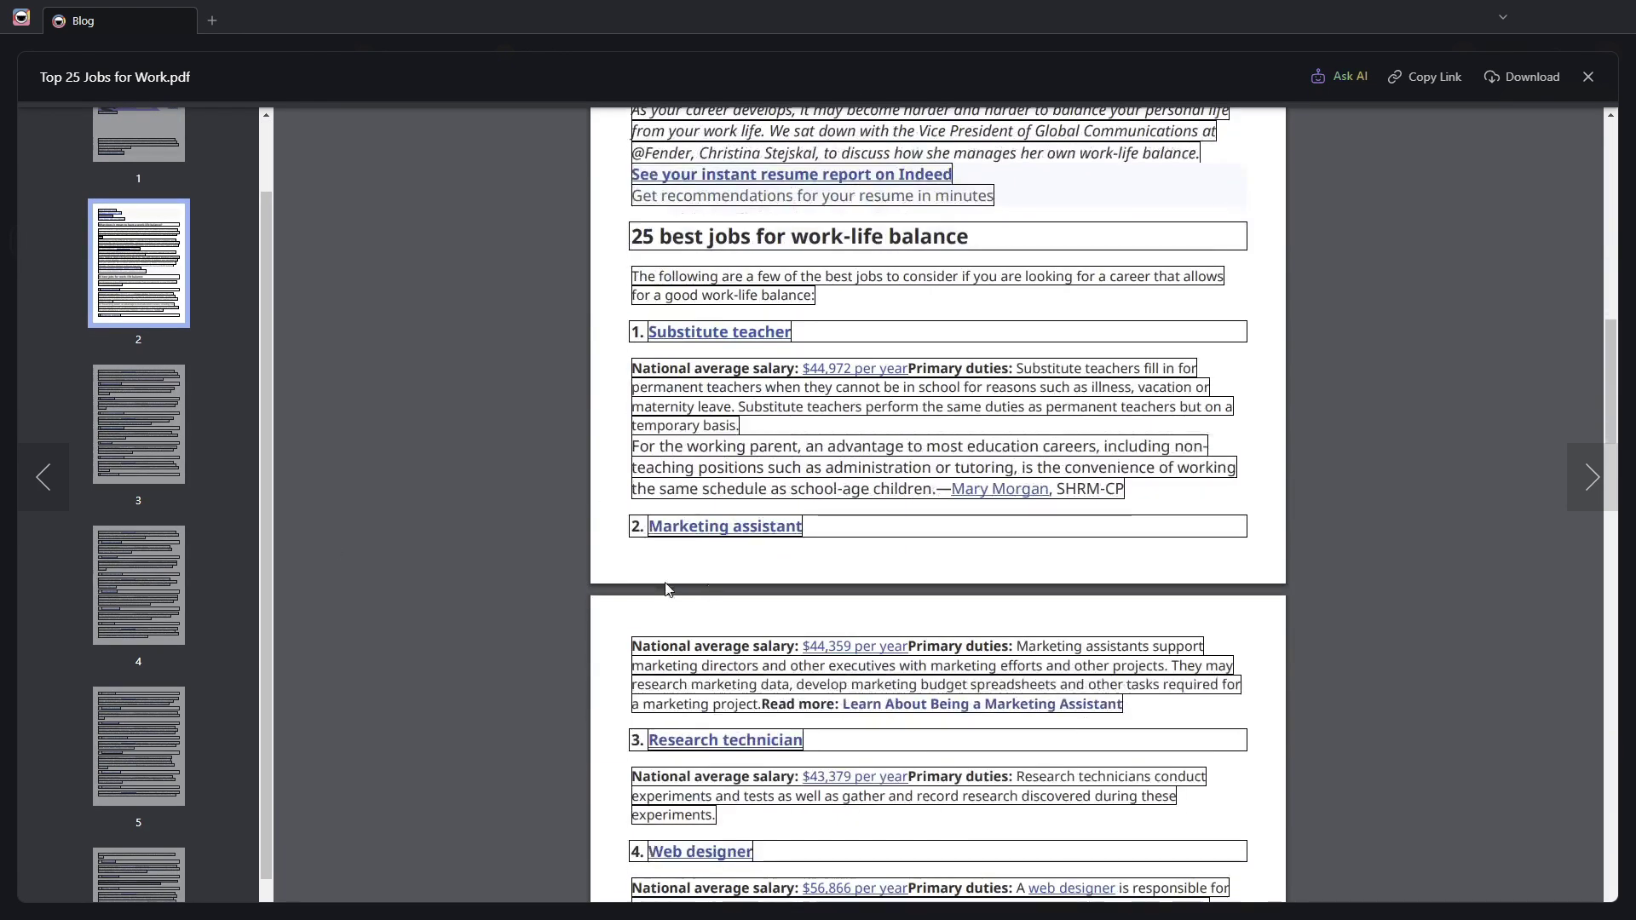
pyautogui.scroll(-1, 789, 545)
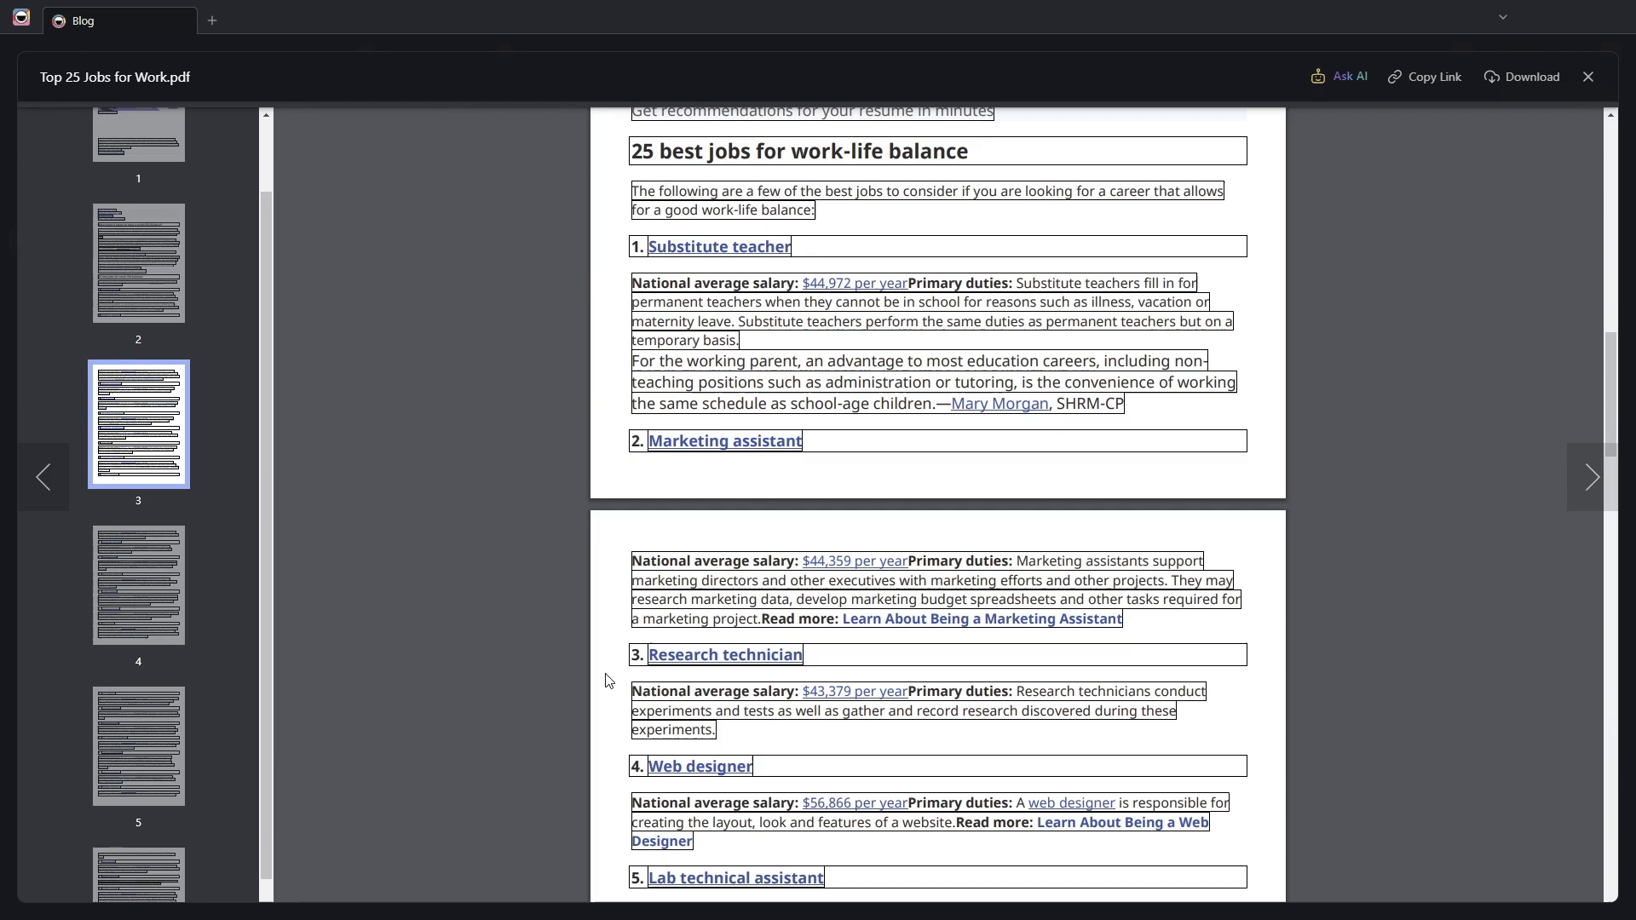
pyautogui.scroll(5, 423, 584)
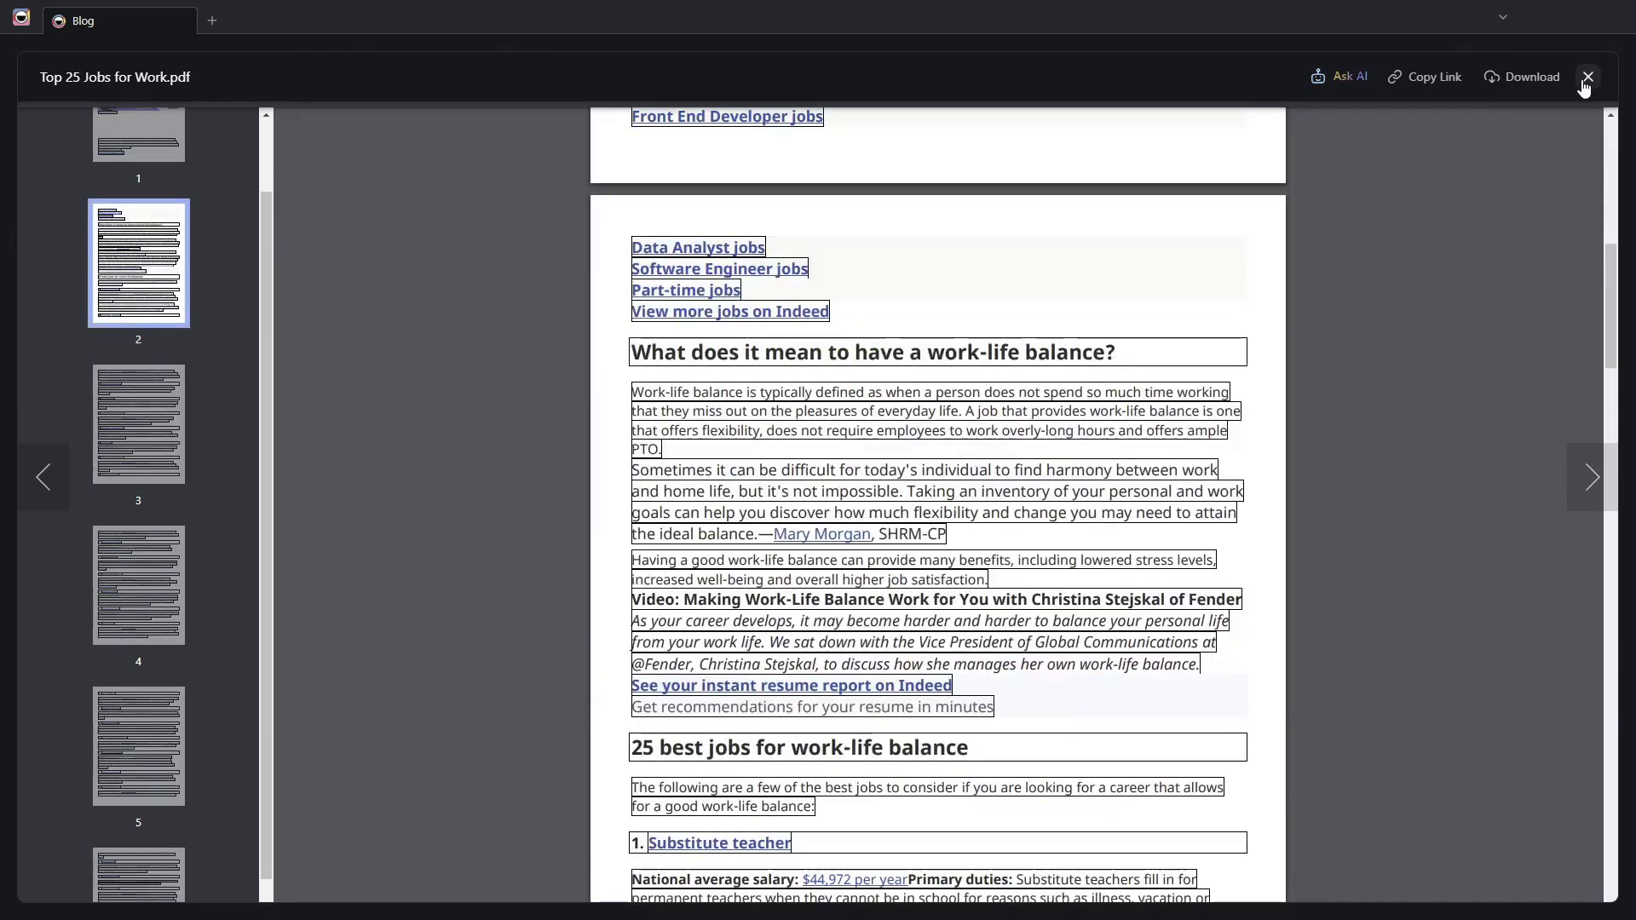
pyautogui.click(1588, 77)
pyautogui.moveTo(500, 219)
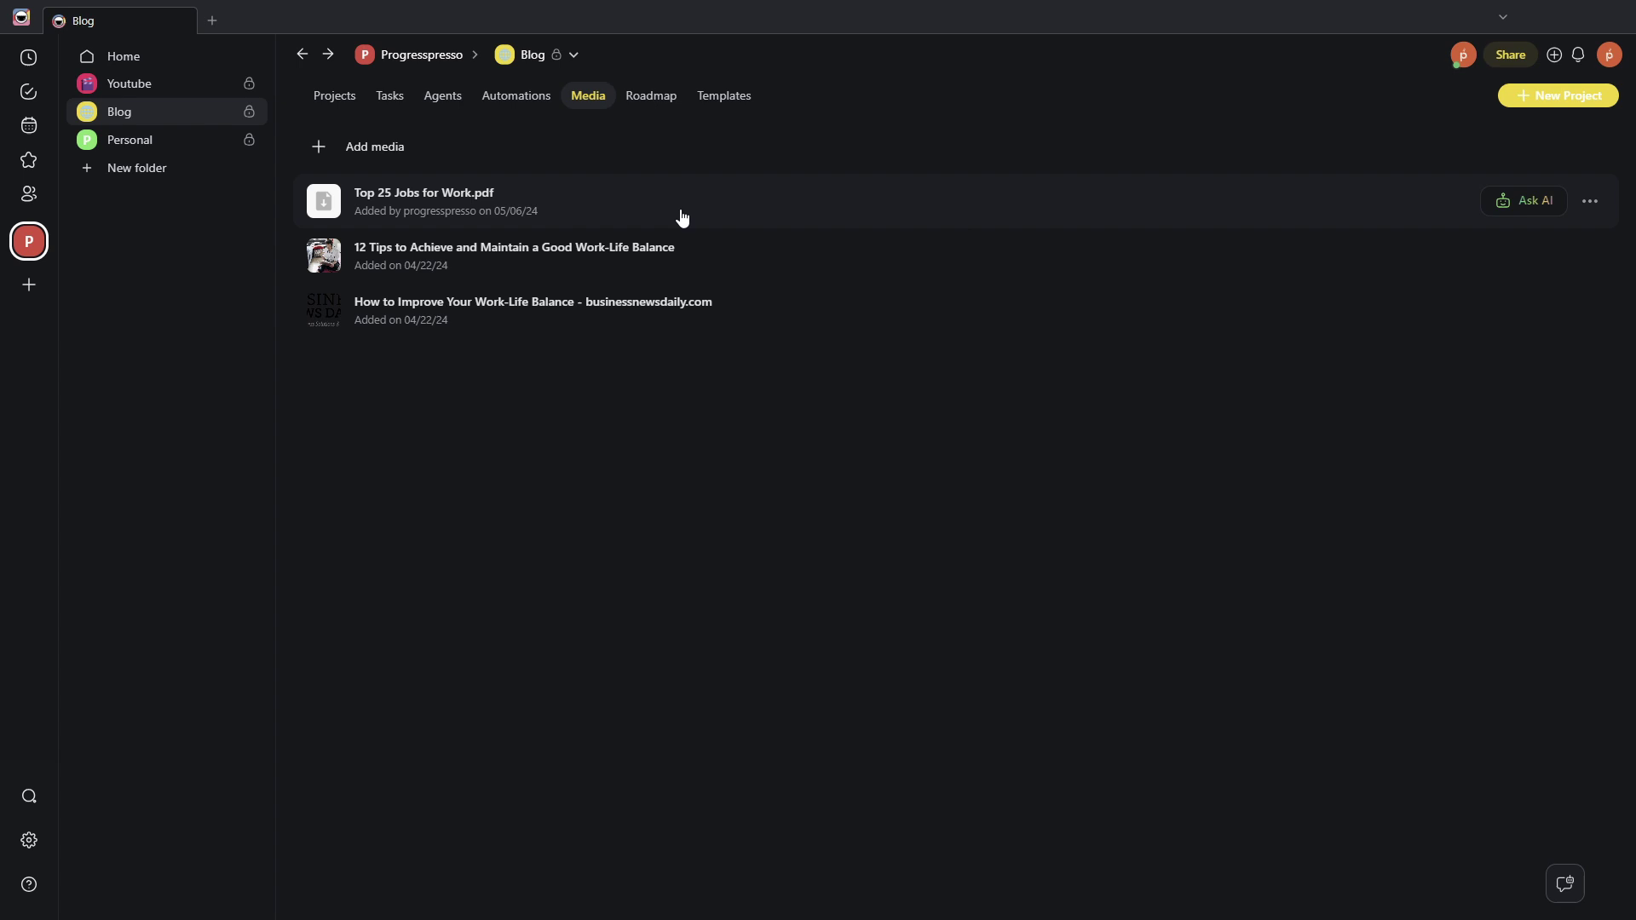
# Ask the AI to summarize the key points of Top 25 Jobs for Work.pdf
pyautogui.click(1537, 201)
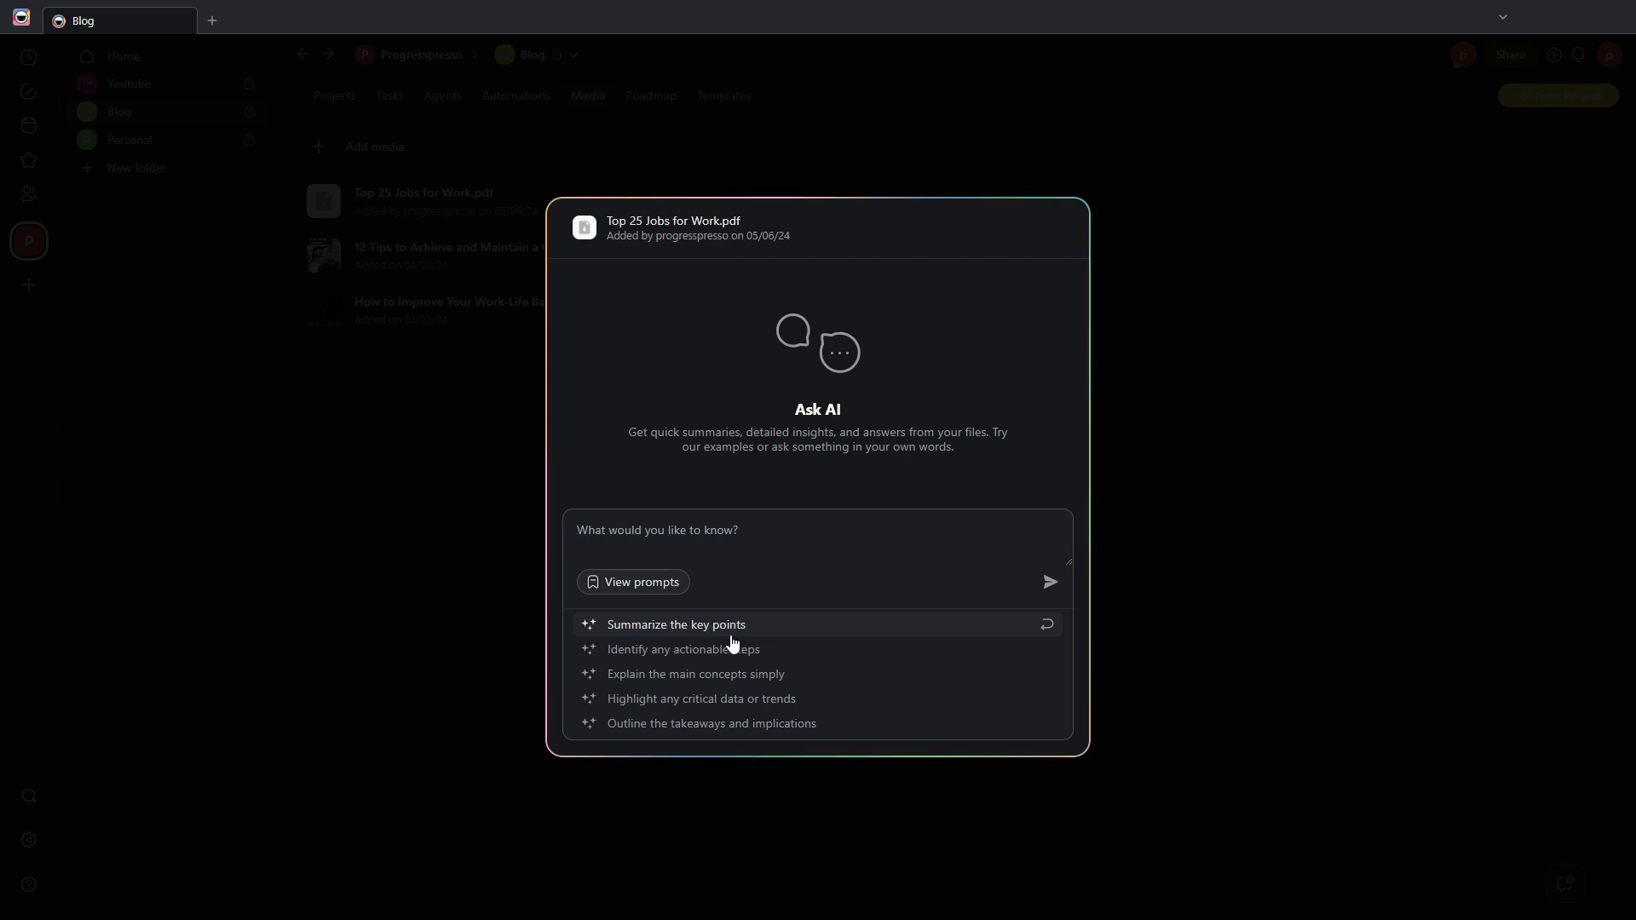
pyautogui.click(726, 633)
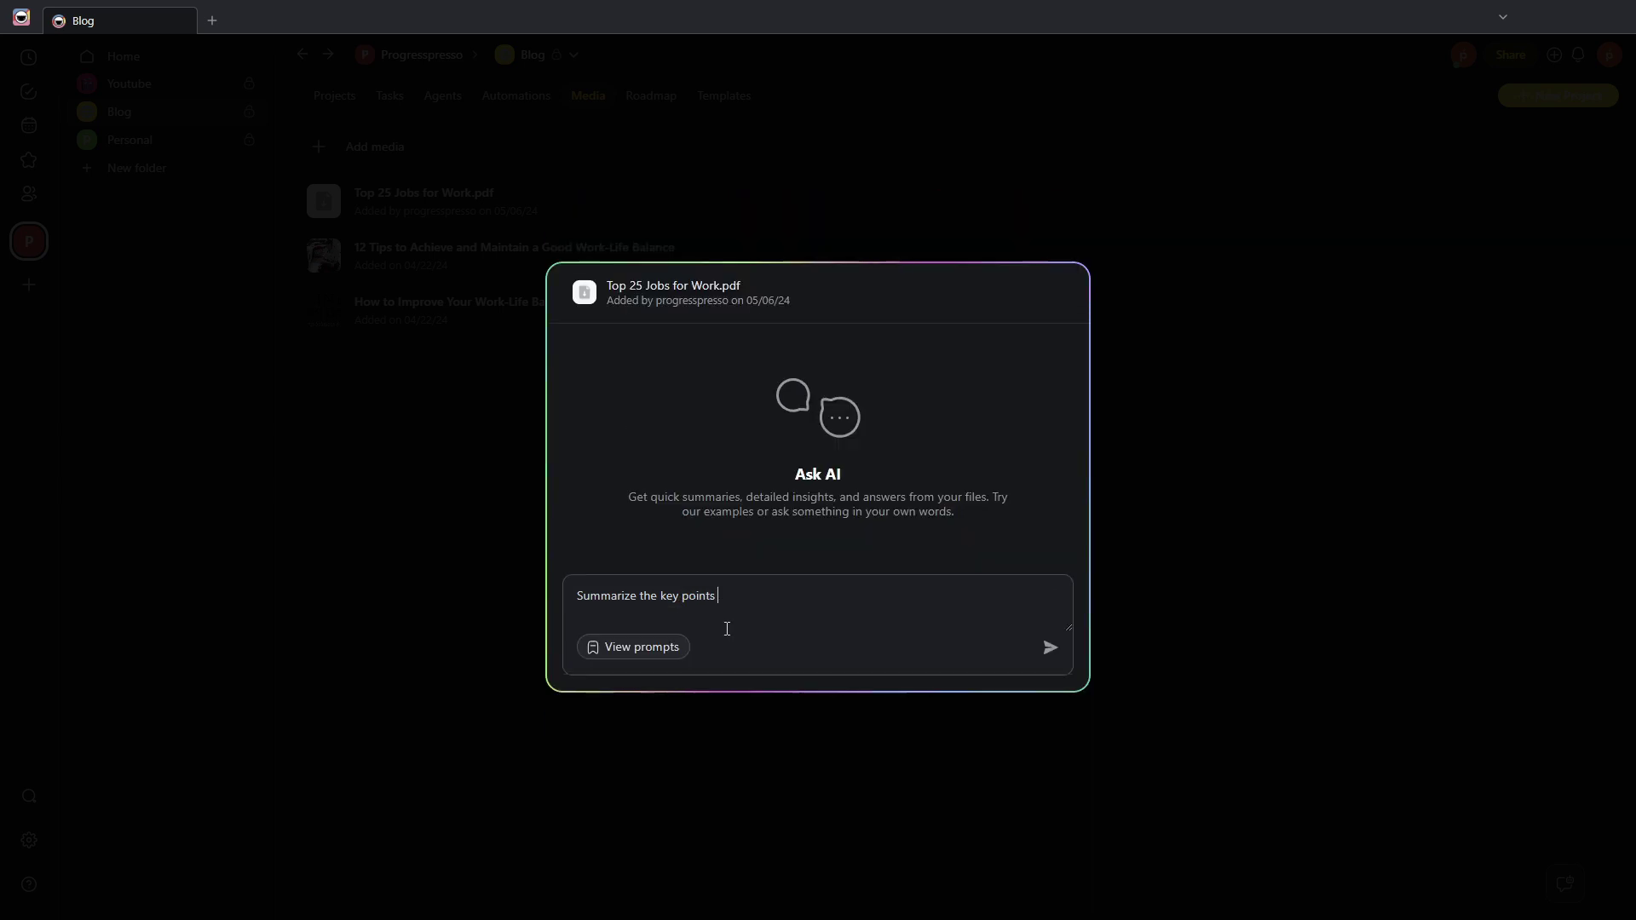
pyautogui.click(1050, 648)
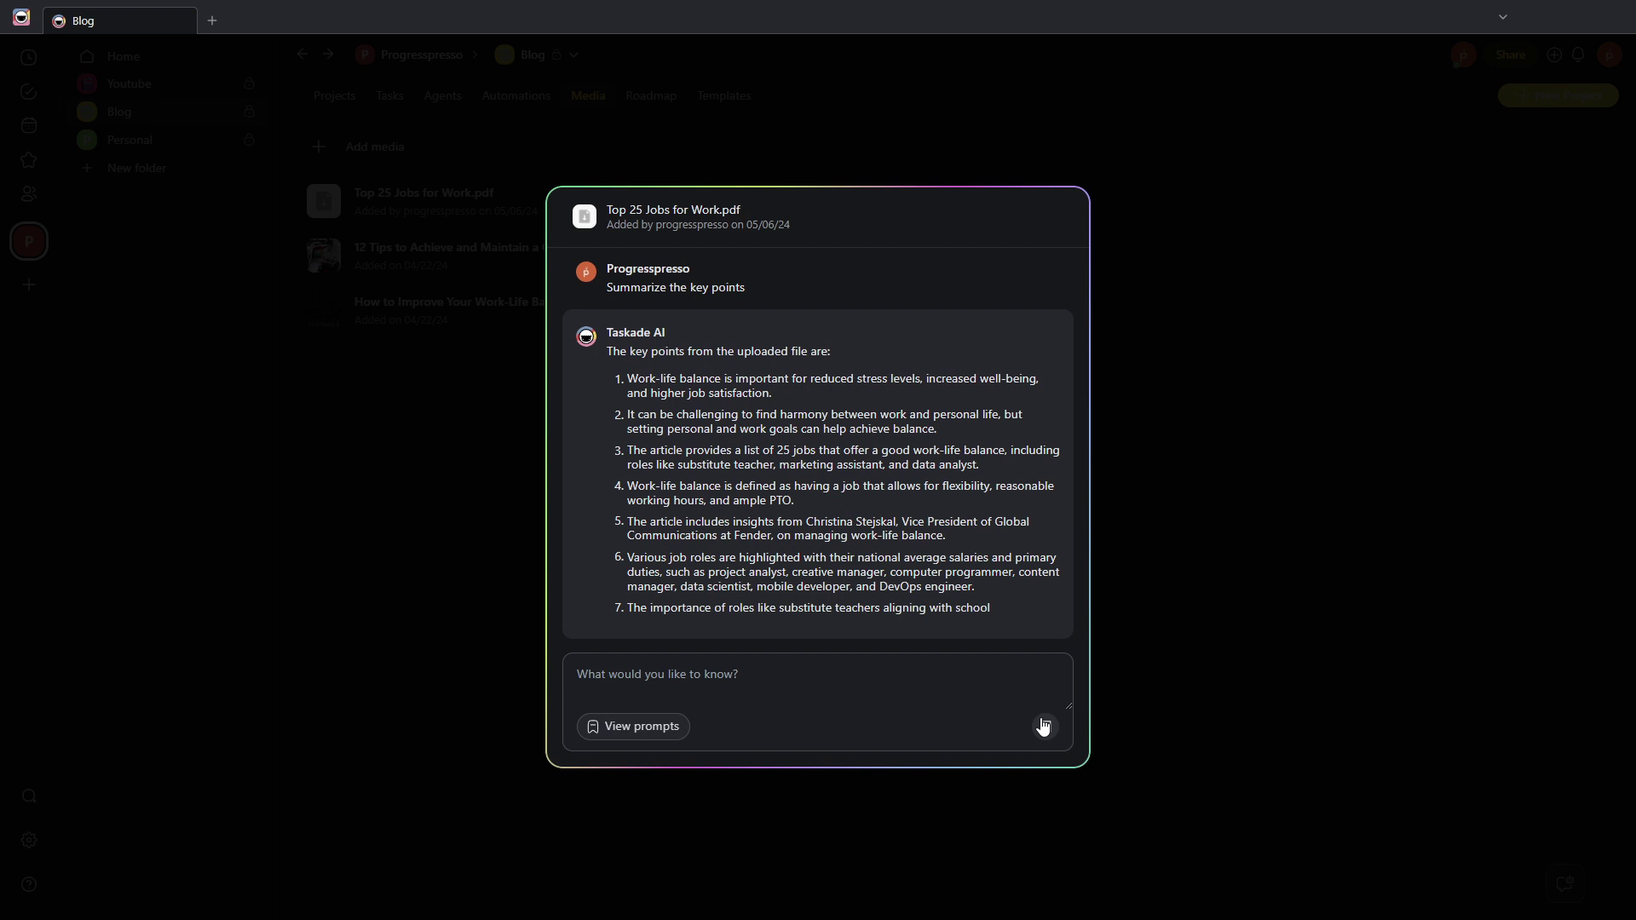
# Stop the summary reply and ask the AI for the 'Top 10 Jobs' instead
pyautogui.click(1045, 746)
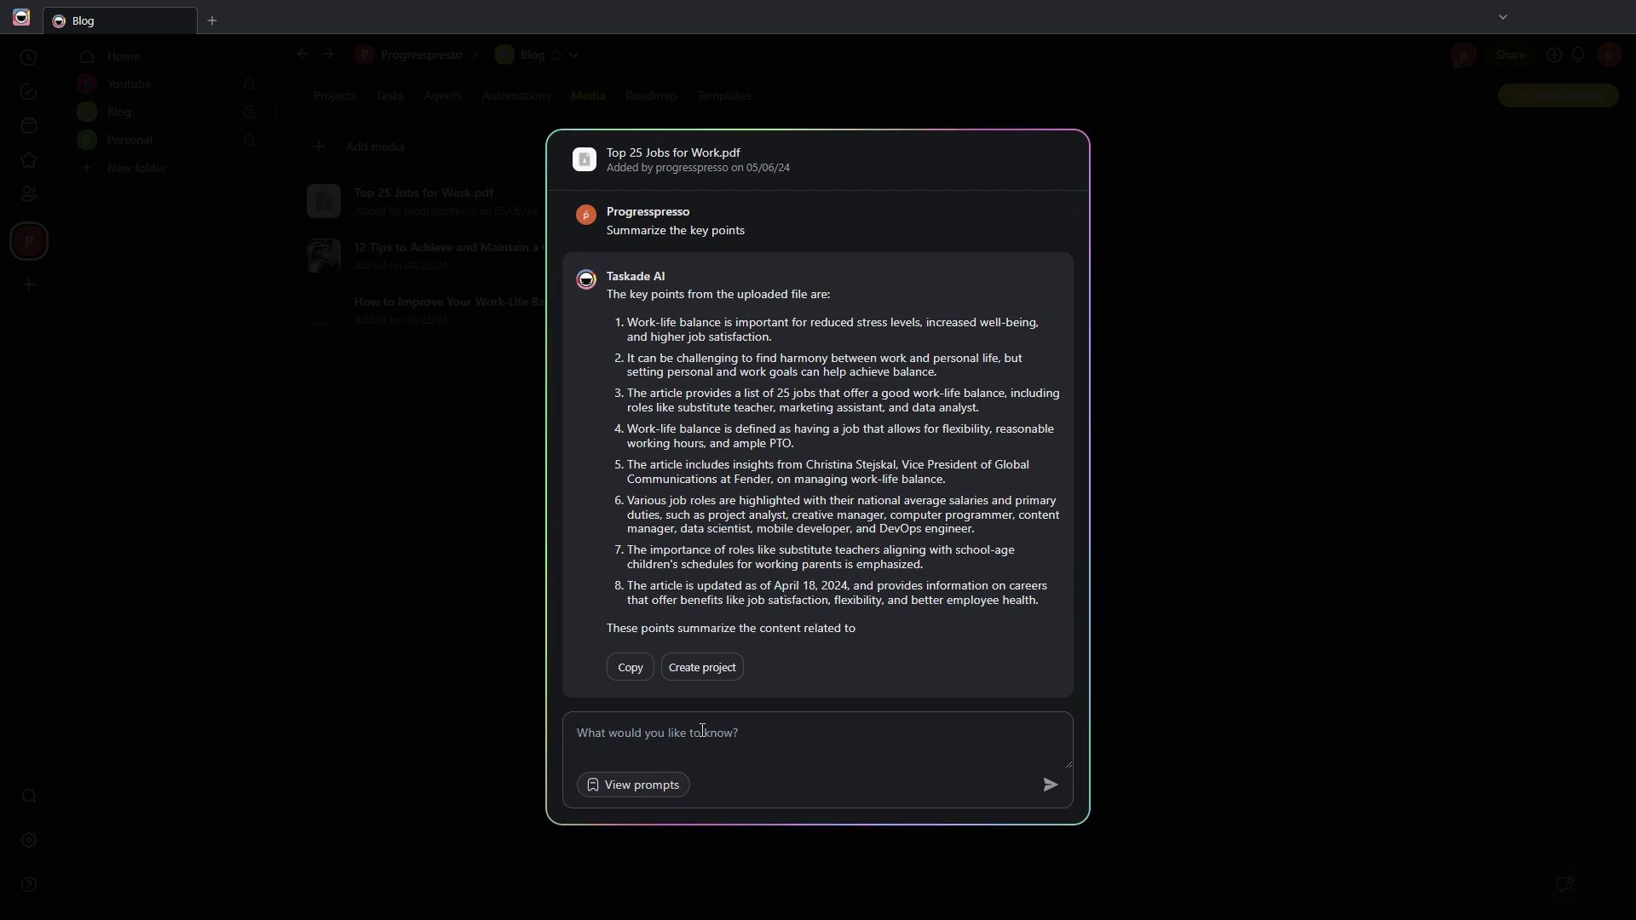
pyautogui.click(703, 730)
pyautogui.write('Top 10 Jobs')
pyautogui.press('Return')
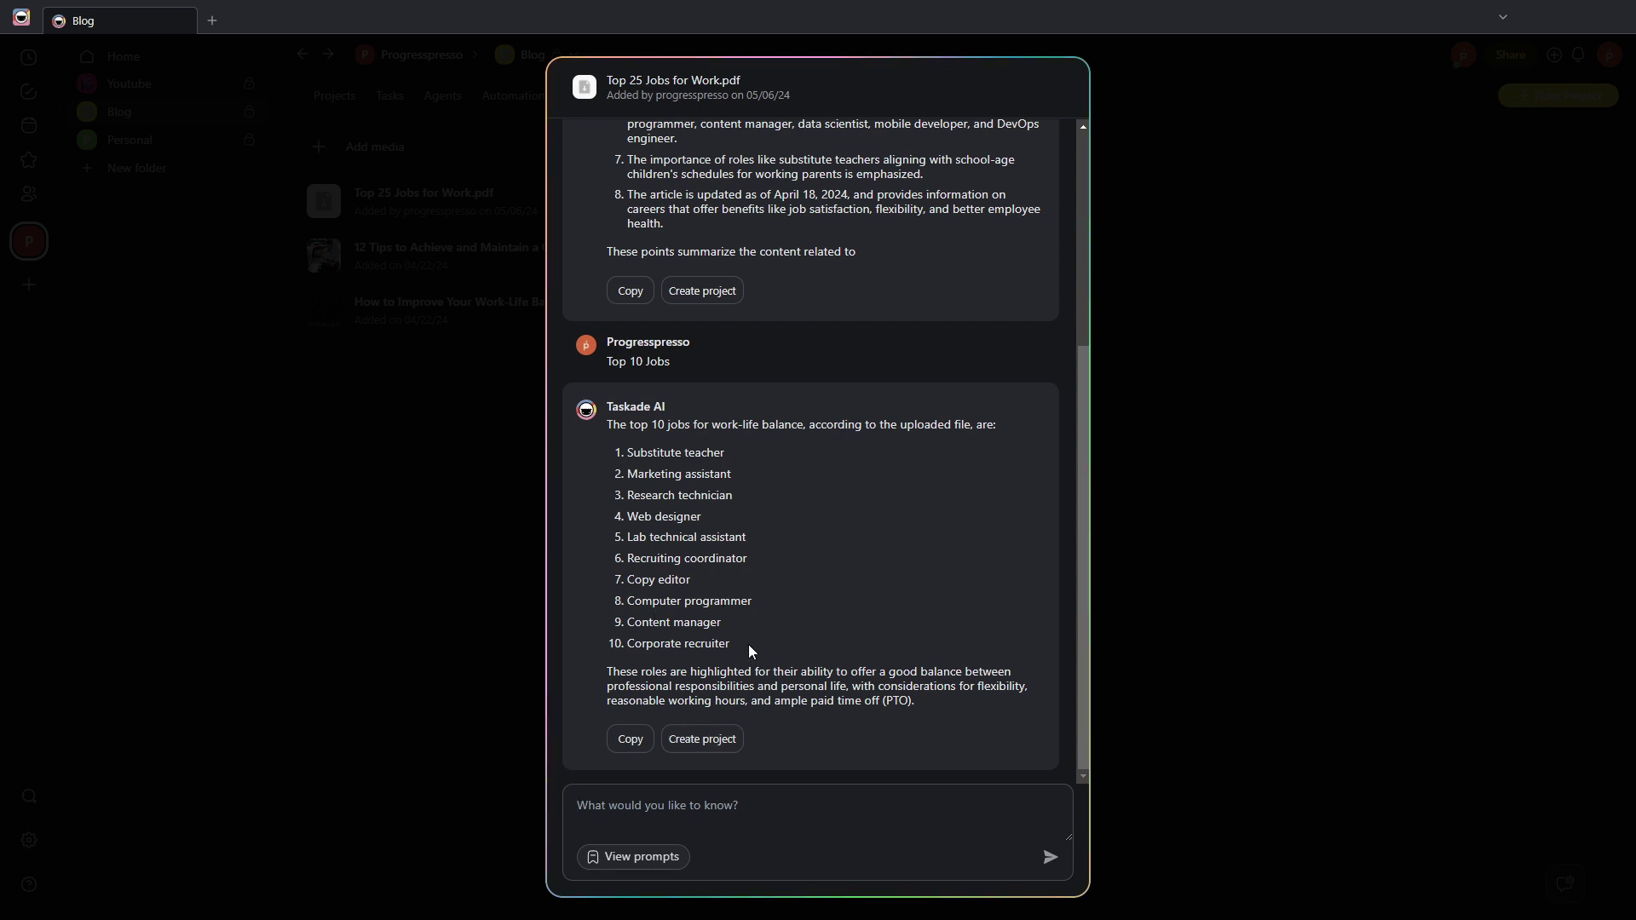
# Select the returned list of top work-life balance jobs, then close the AI chat
pyautogui.moveTo(748, 650); pyautogui.dragTo(599, 455)
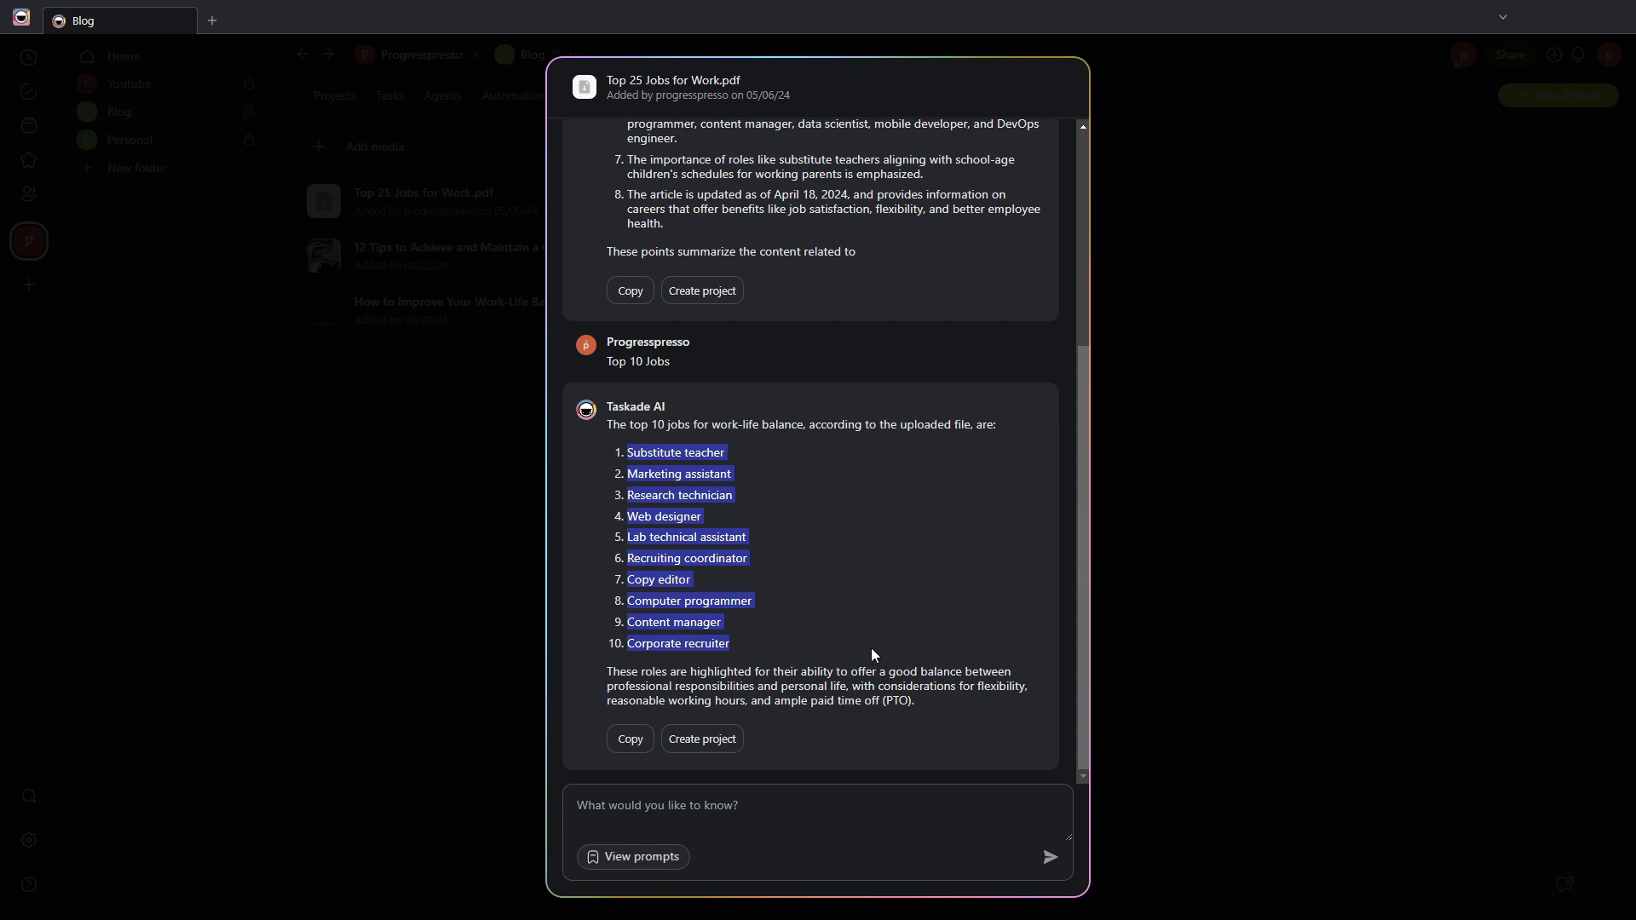
pyautogui.moveTo(624, 453); pyautogui.dragTo(751, 642)
pyautogui.scroll(2, 896, 688)
pyautogui.click(1227, 617)
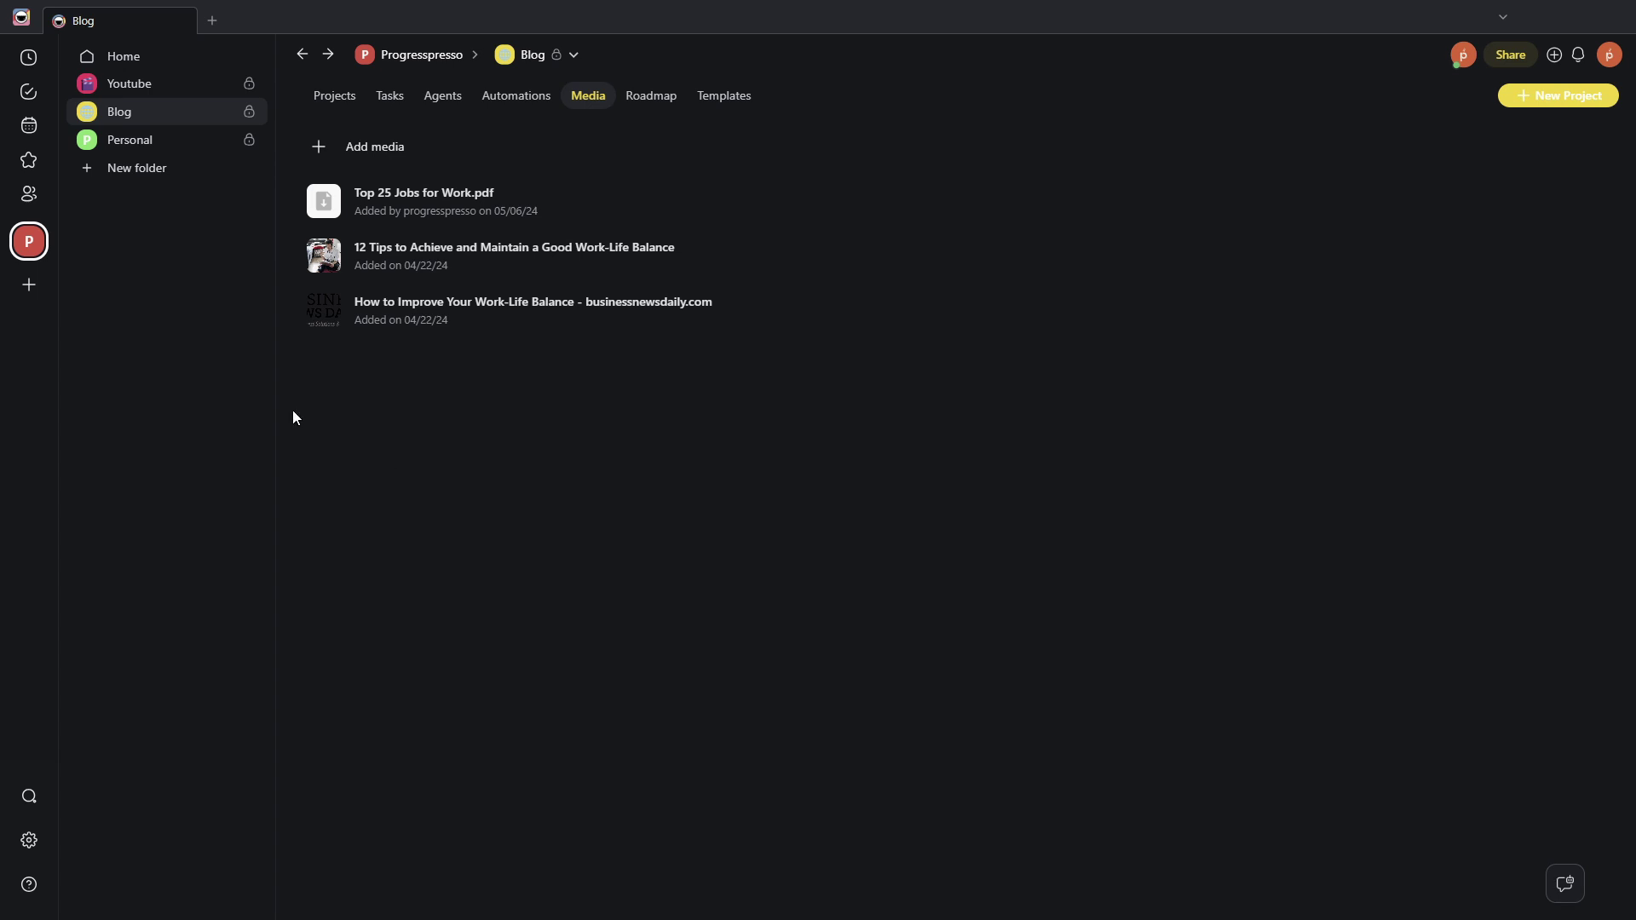
# Open the Blog Article Ideas project from the Projects list and display it as a table
pyautogui.click(340, 101)
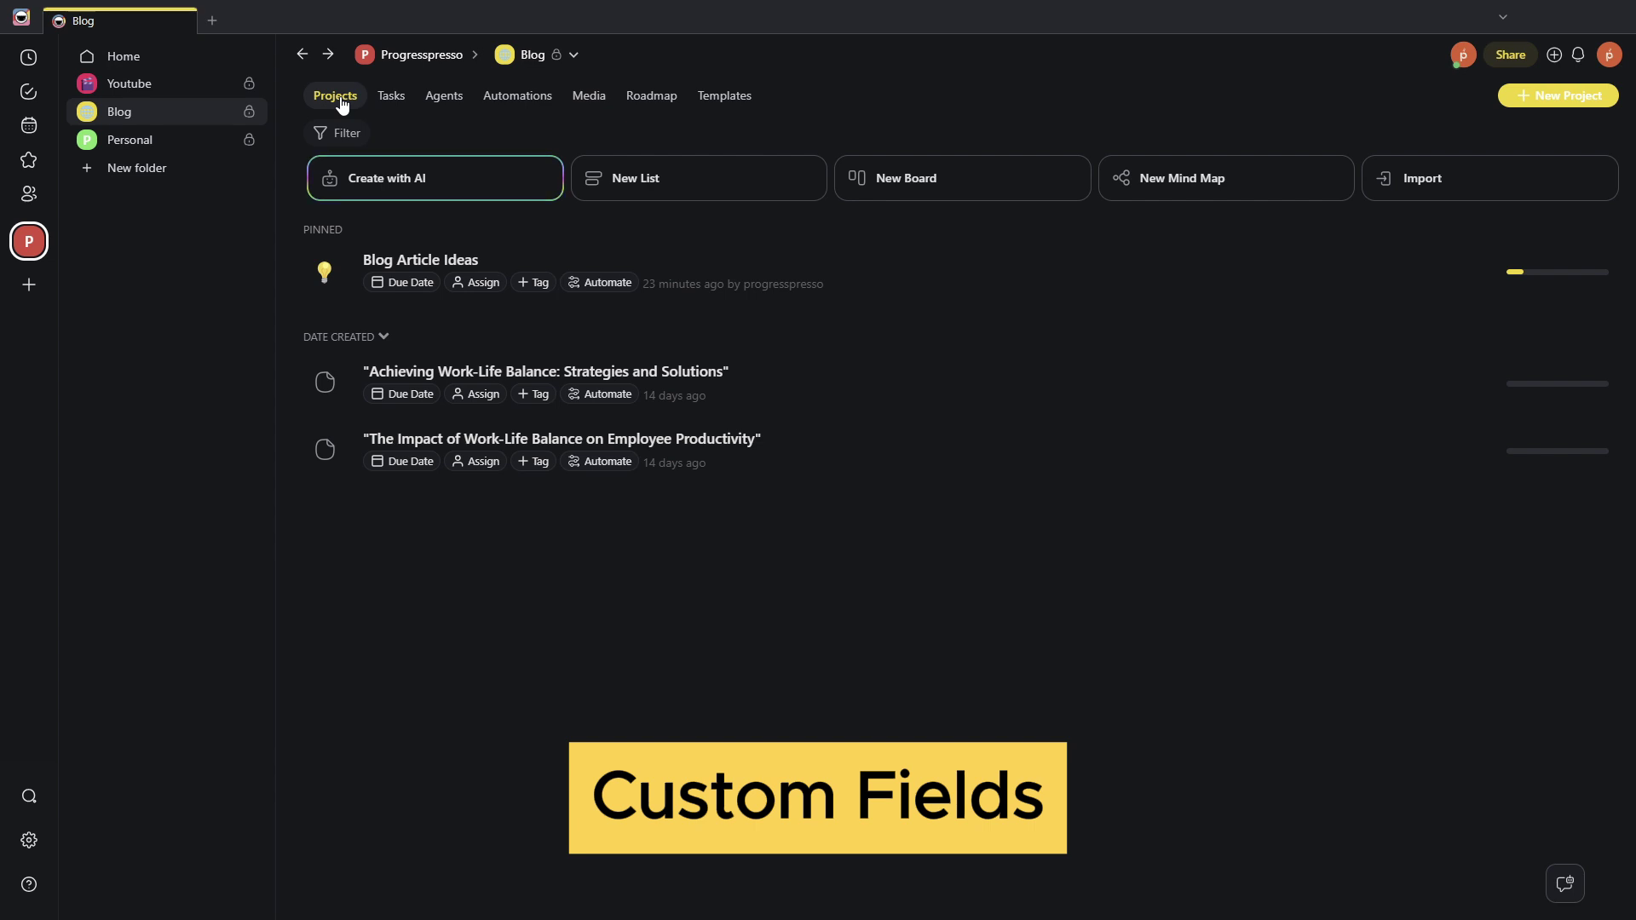
pyautogui.click(502, 262)
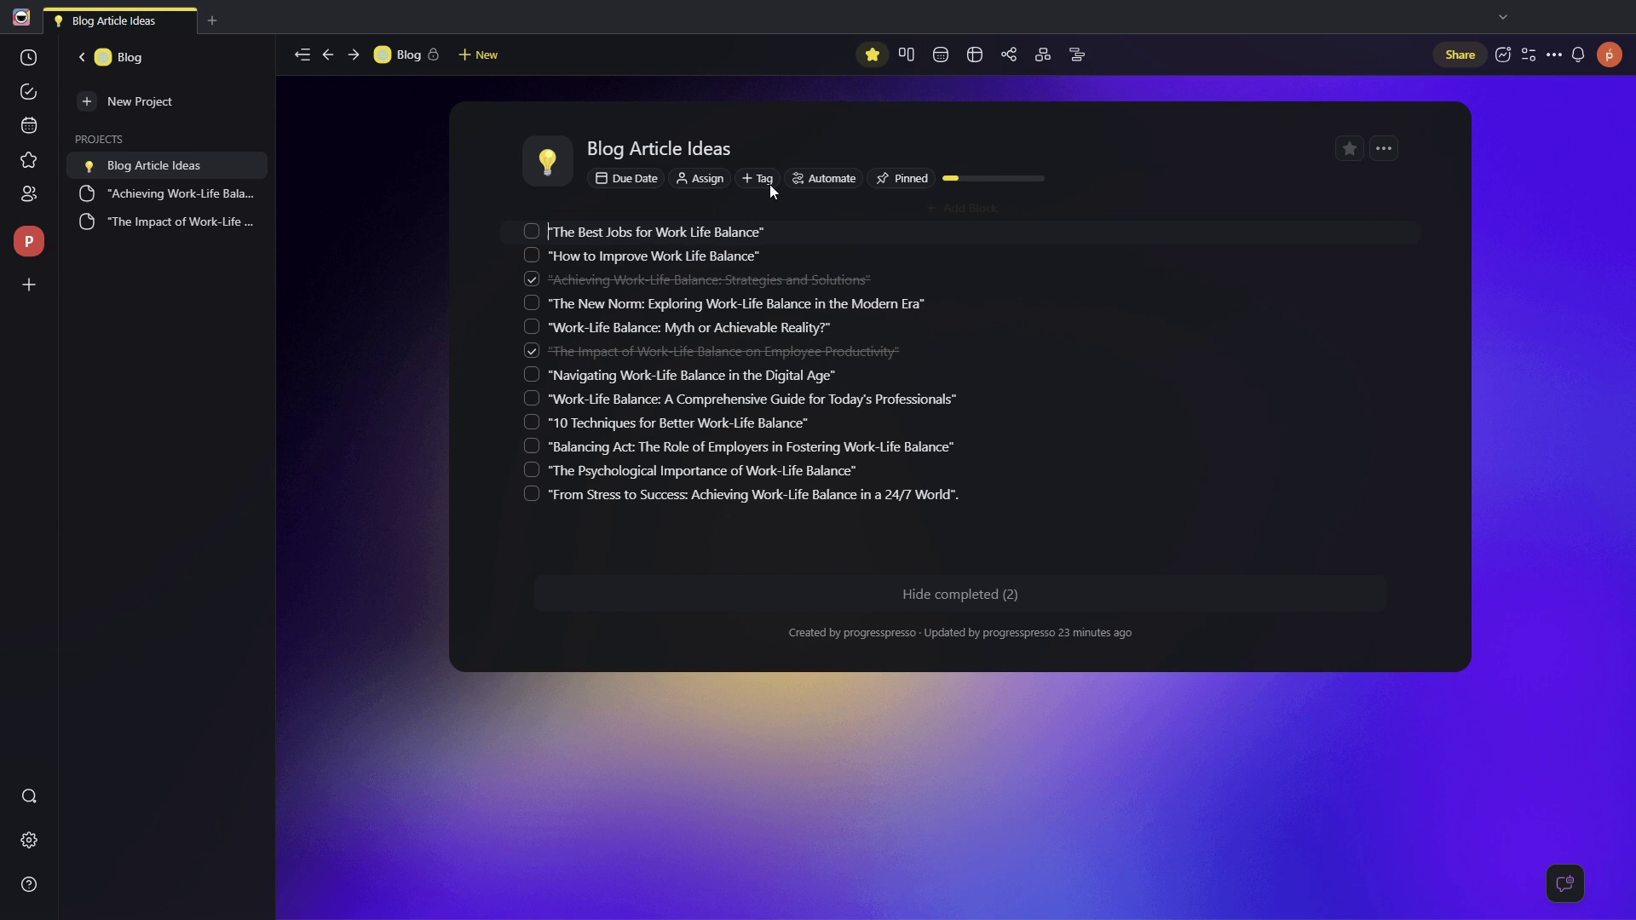
pyautogui.click(979, 68)
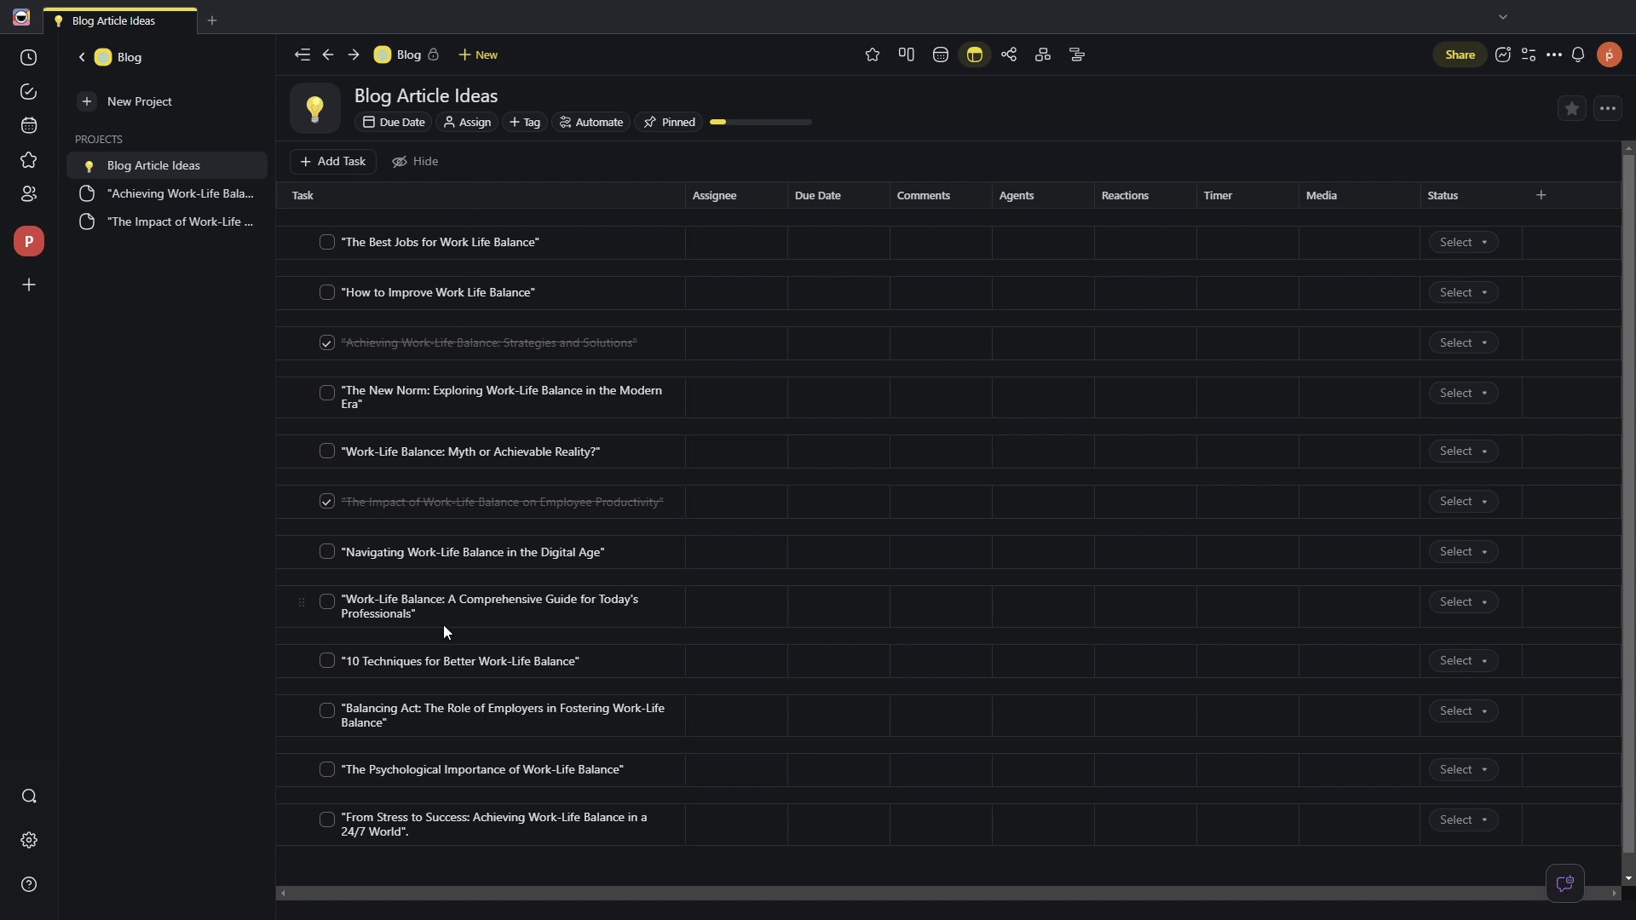
pyautogui.click(871, 56)
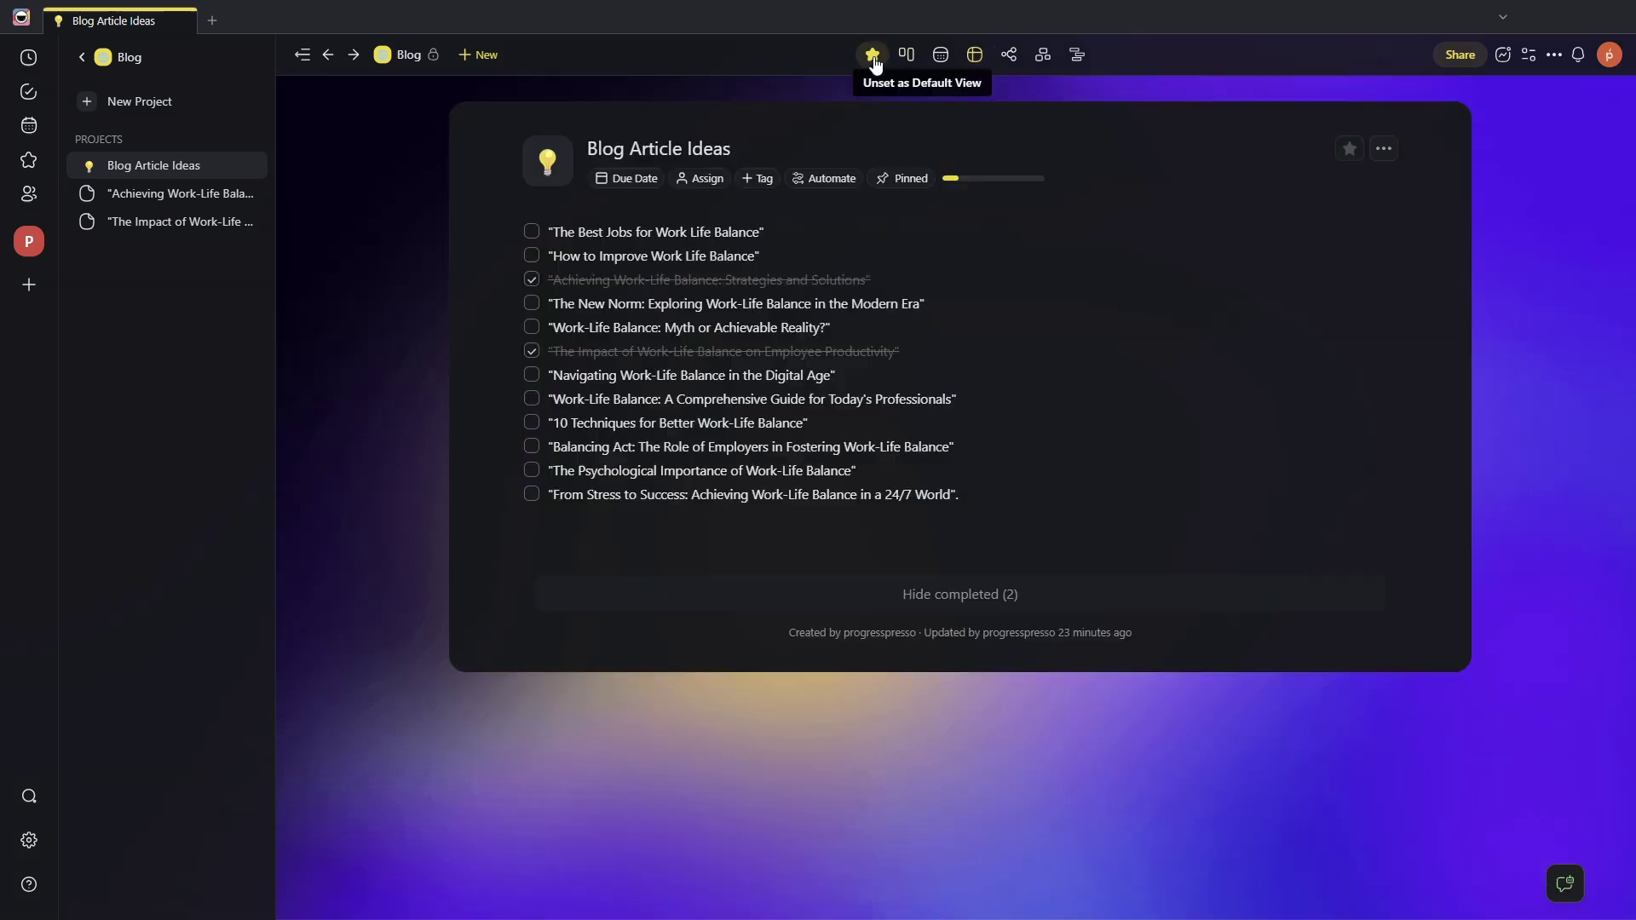
pyautogui.click(975, 54)
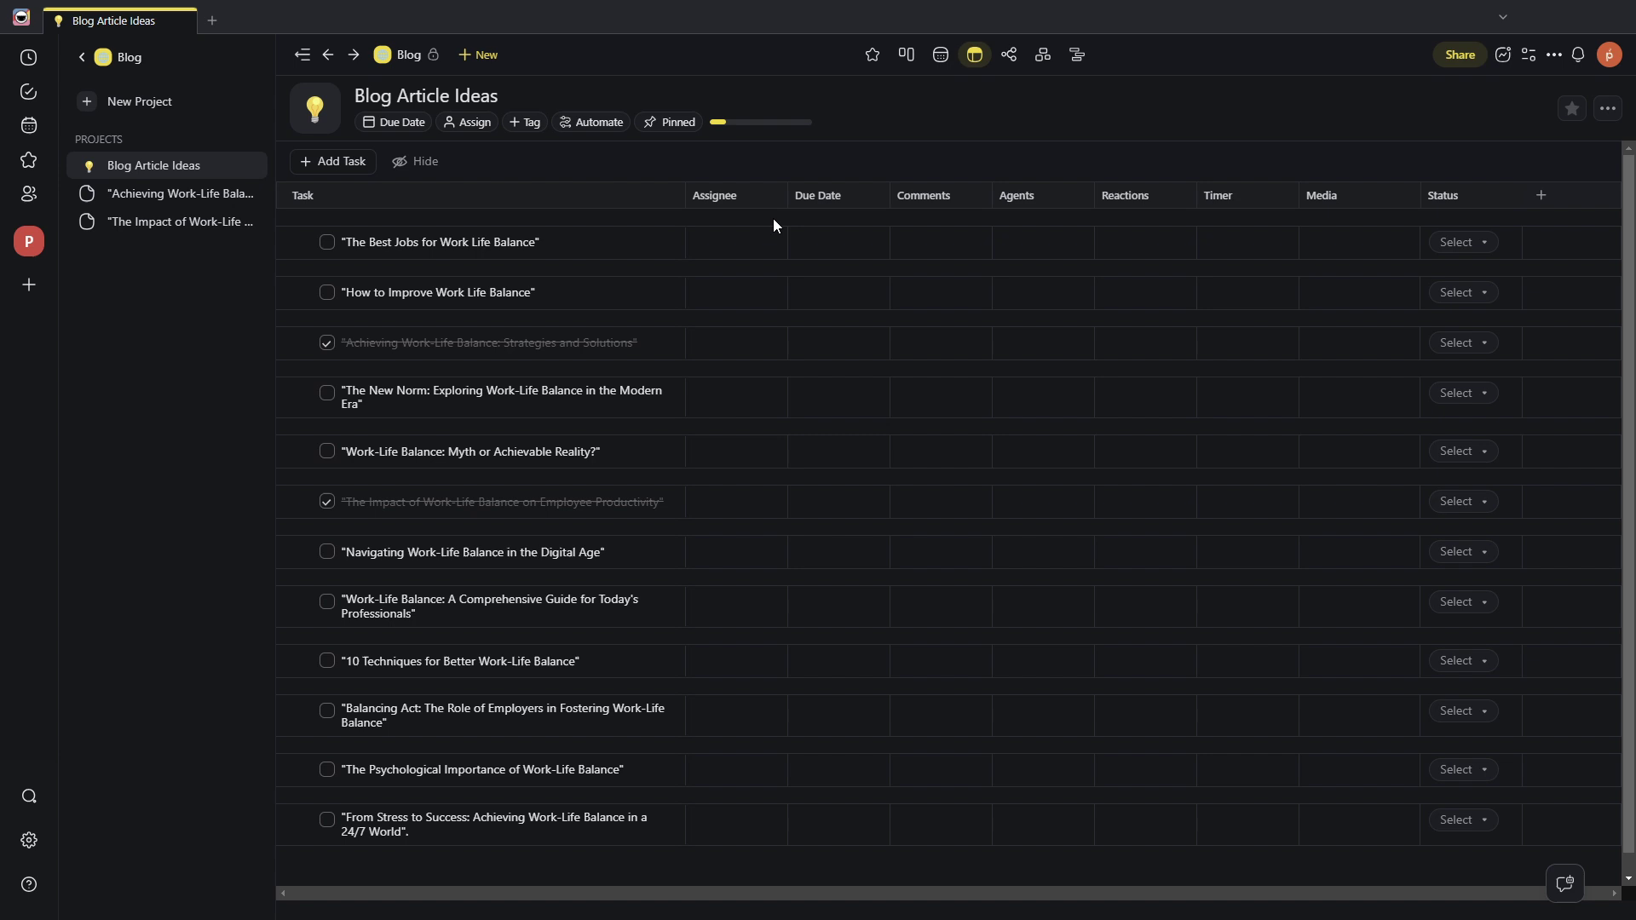
# Add a Priority preset column and check its Critical, High, Normal and Low options
pyautogui.click(1540, 200)
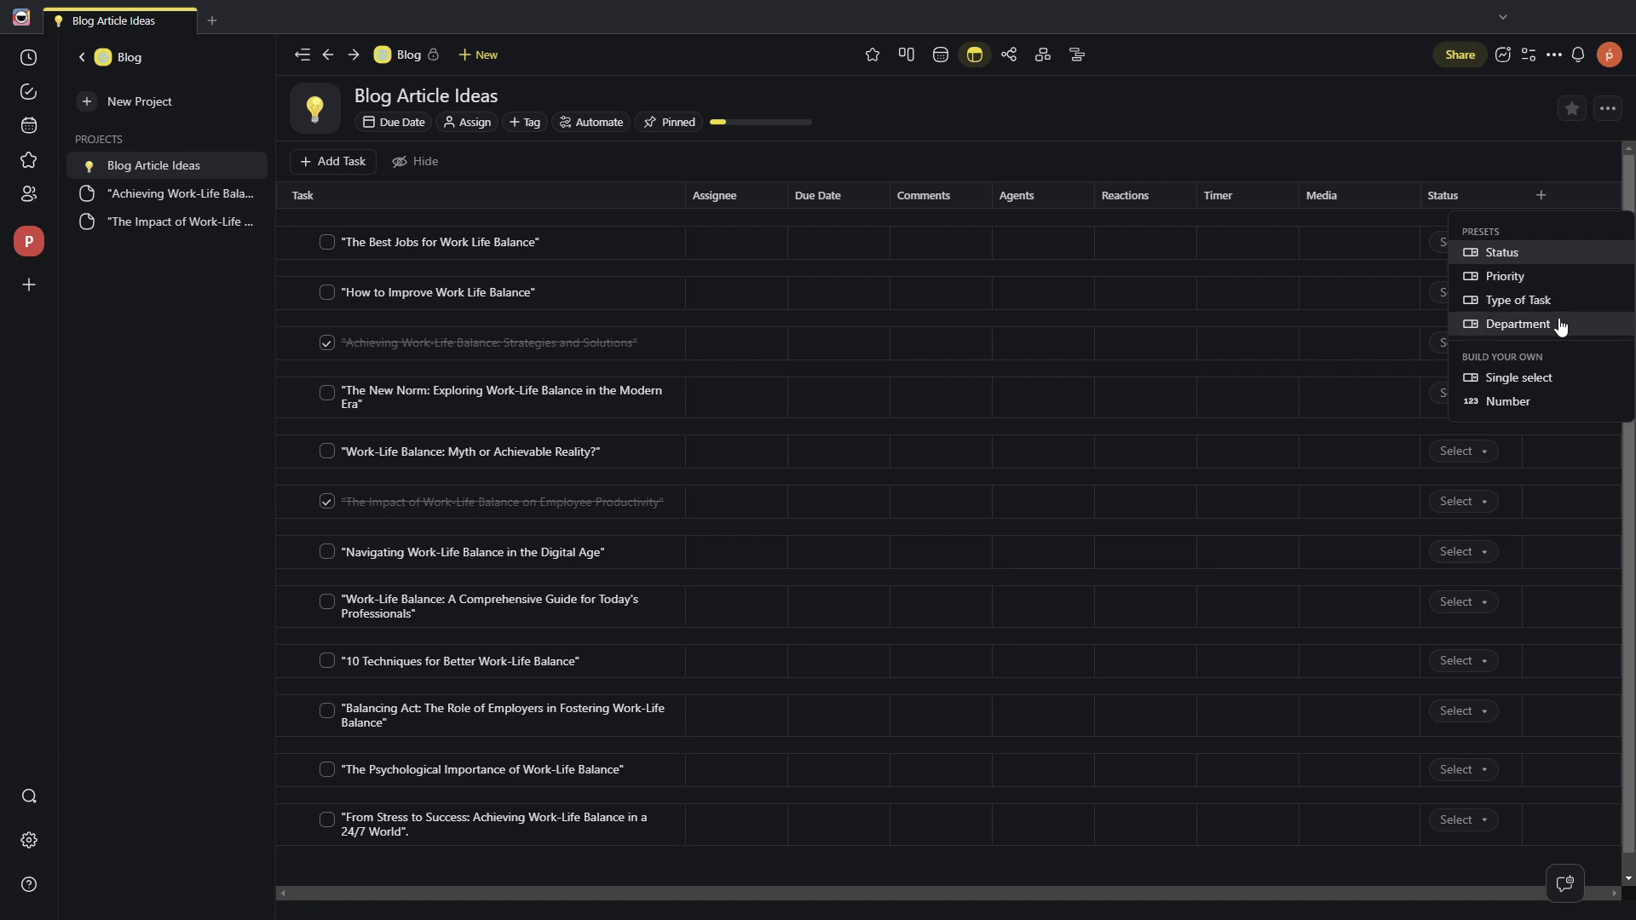
pyautogui.click(1523, 284)
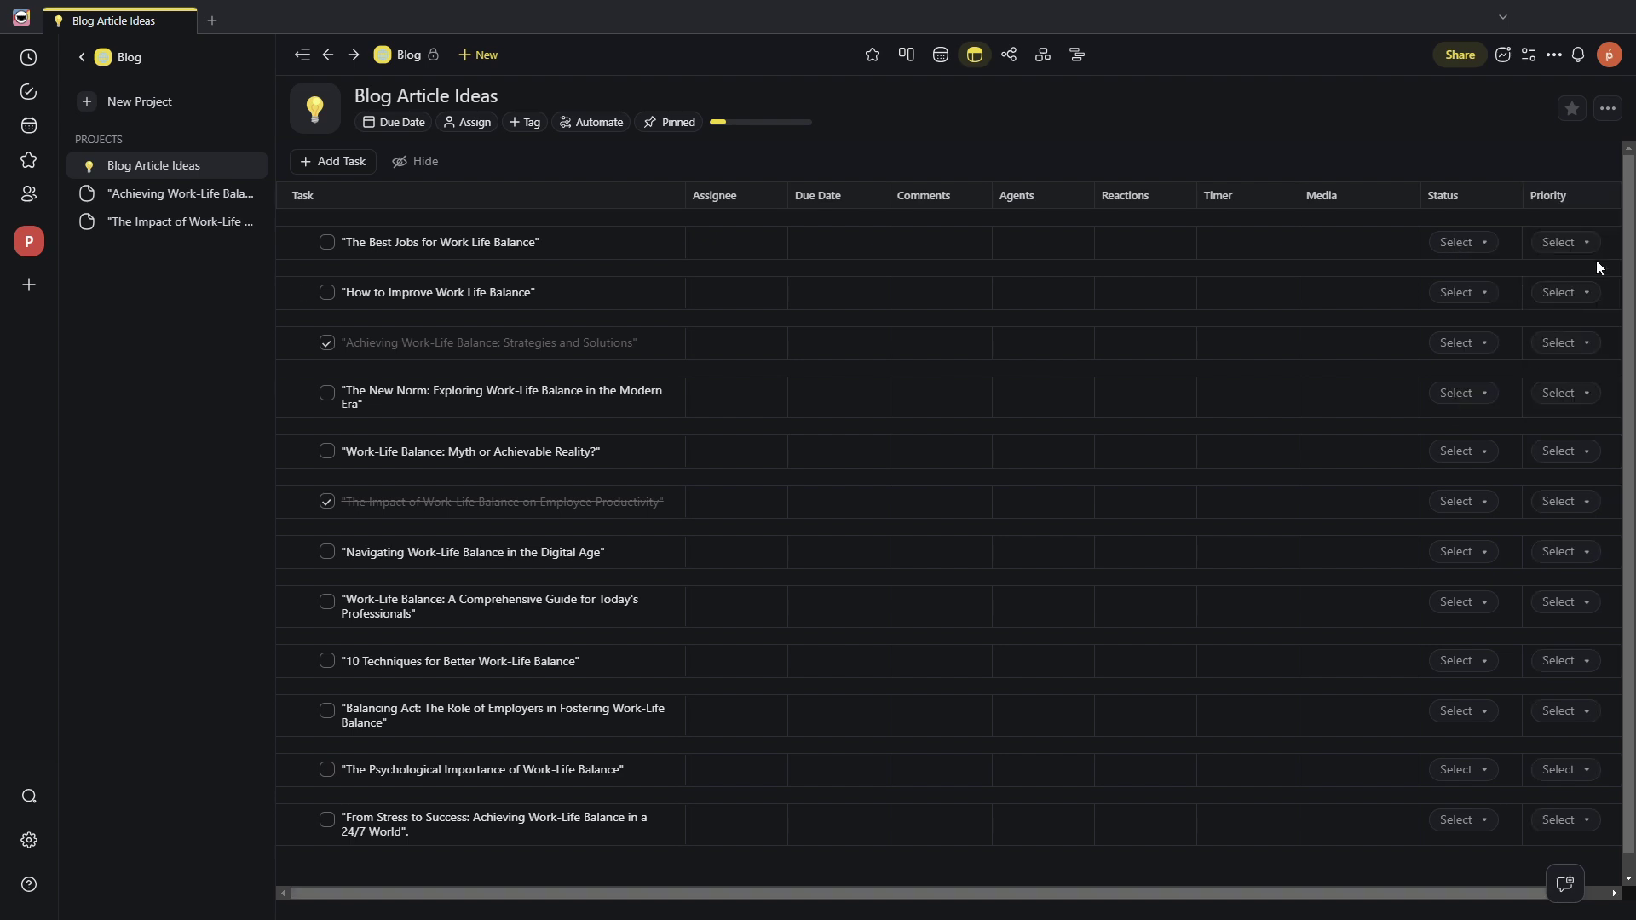
pyautogui.click(1566, 244)
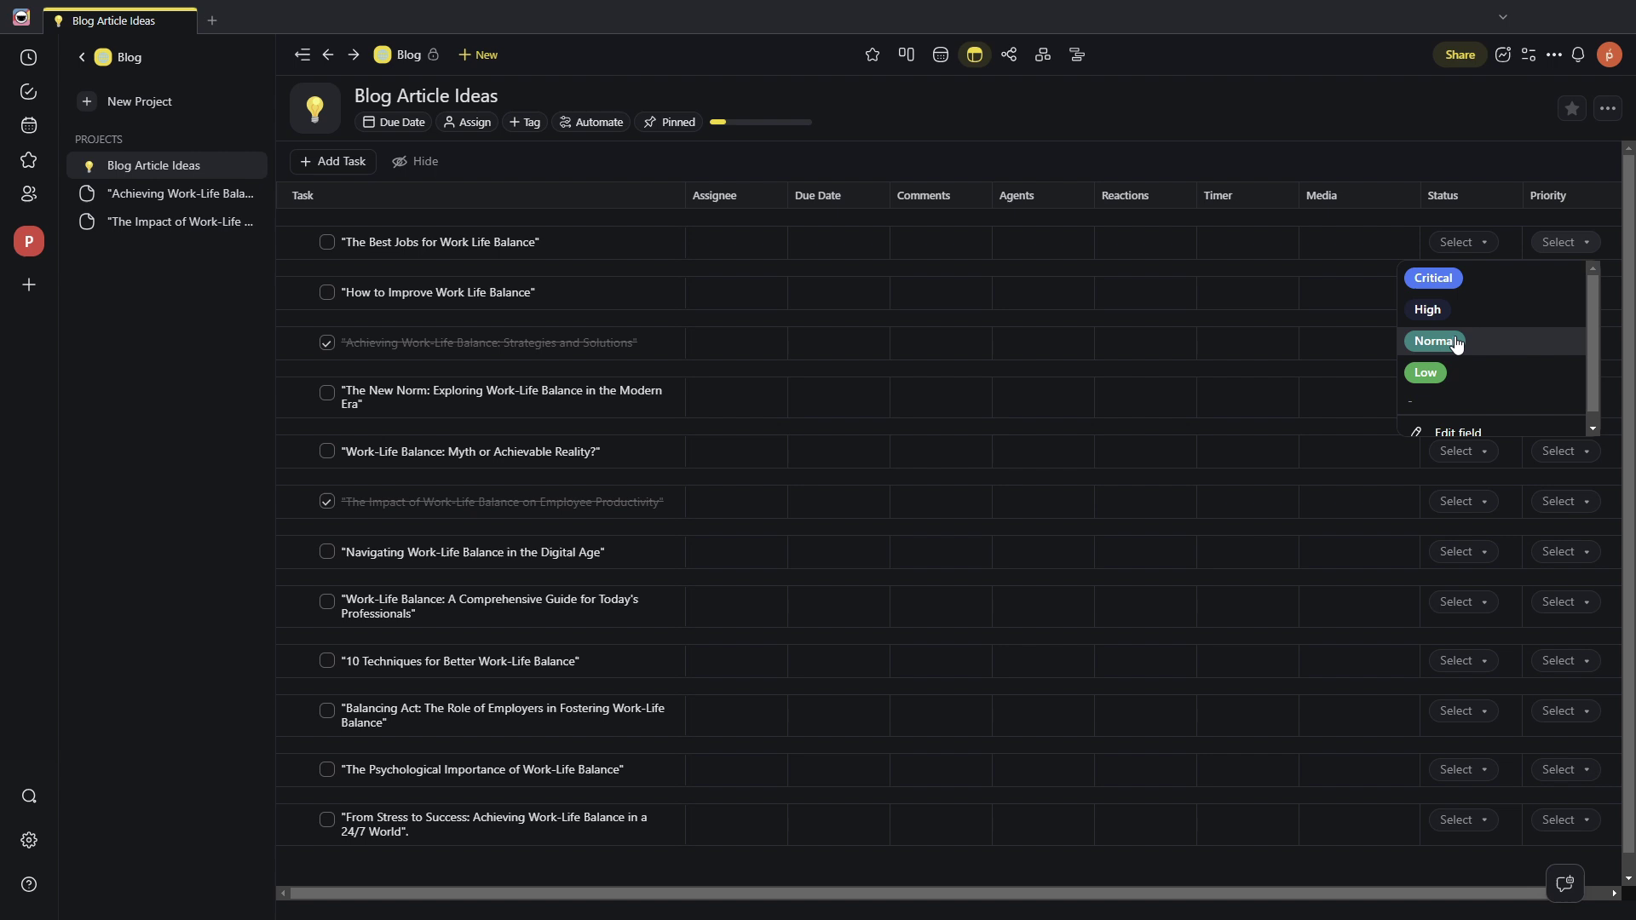
pyautogui.scroll(-1, 1440, 418)
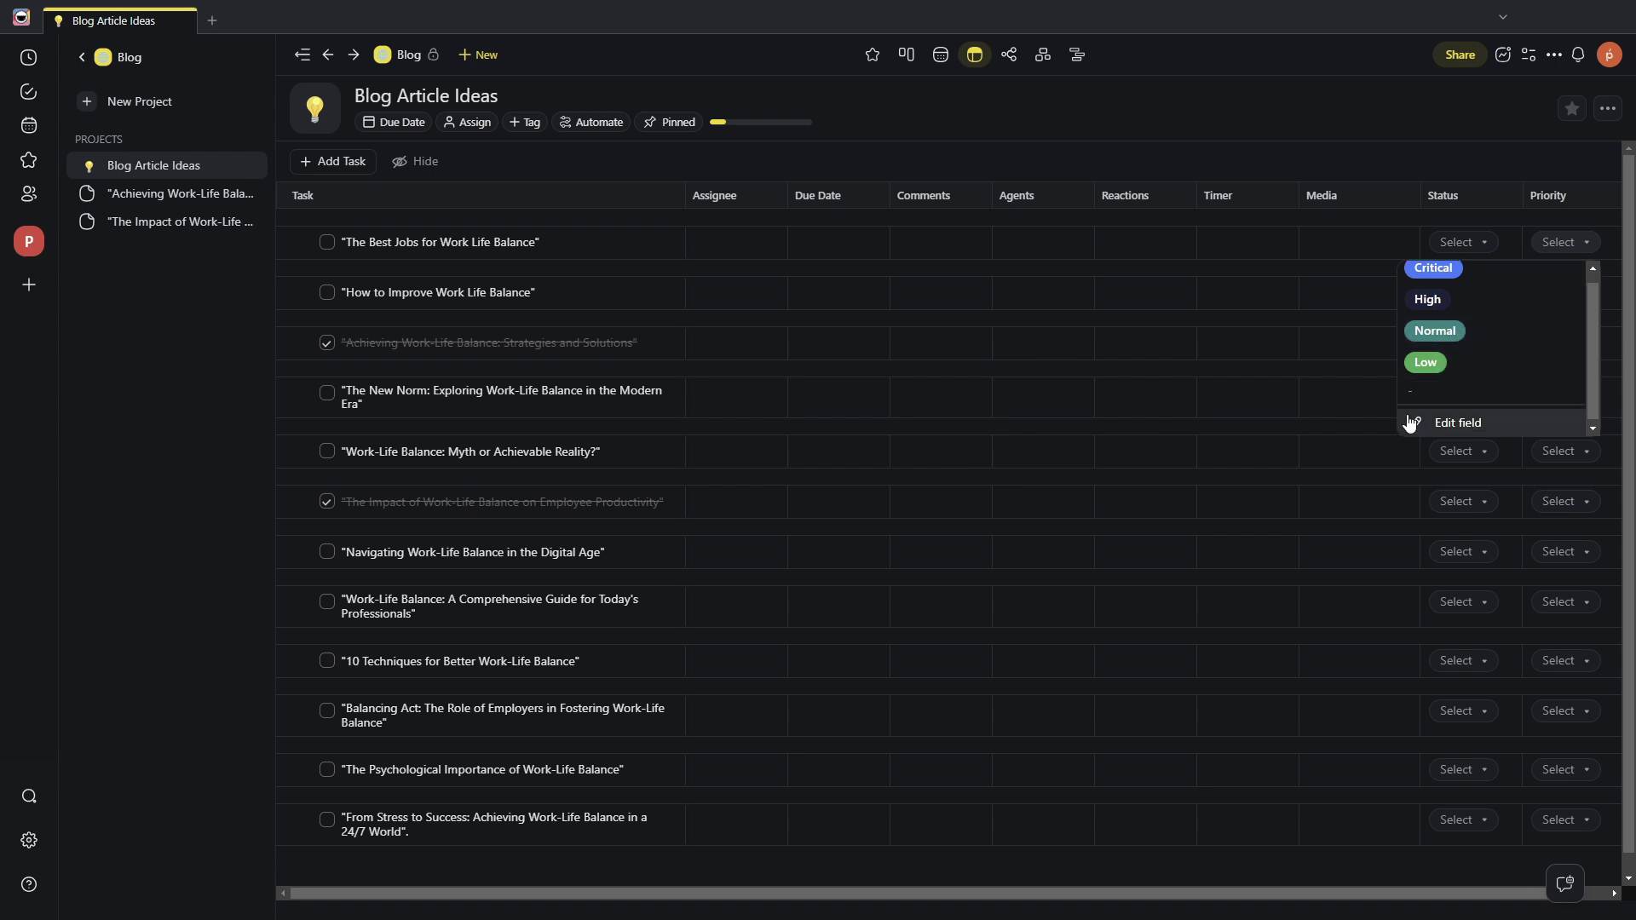
# Recolour the Priority field's Critical option magenta and High yellow, and save it
pyautogui.click(1466, 423)
pyautogui.scroll(-1, 718, 453)
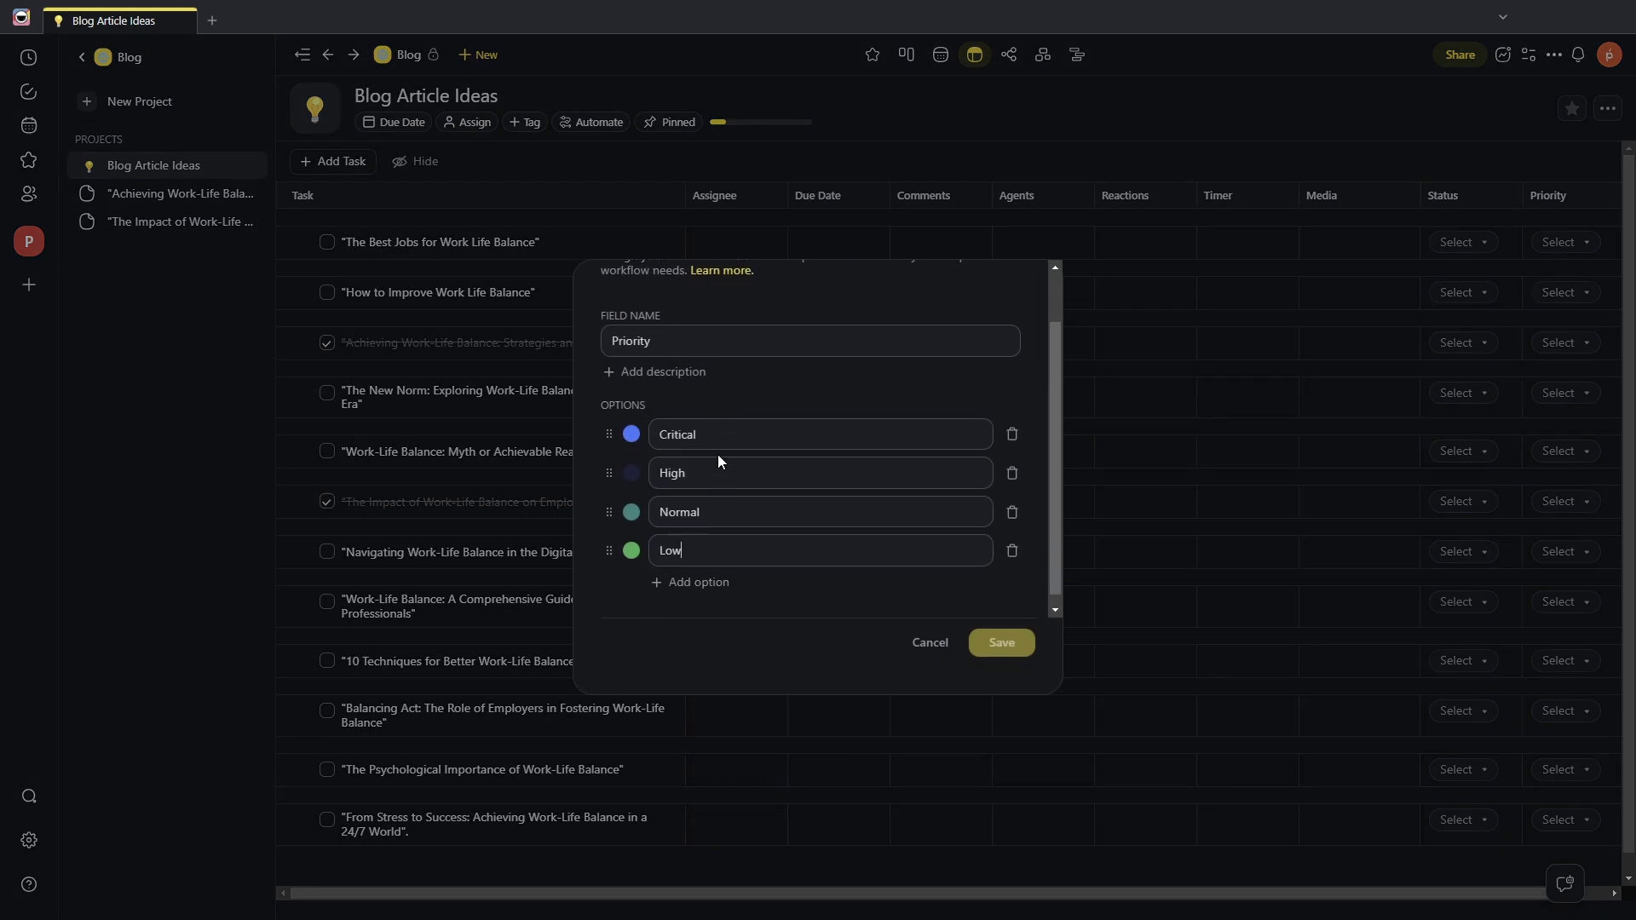
pyautogui.click(631, 423)
pyautogui.click(653, 461)
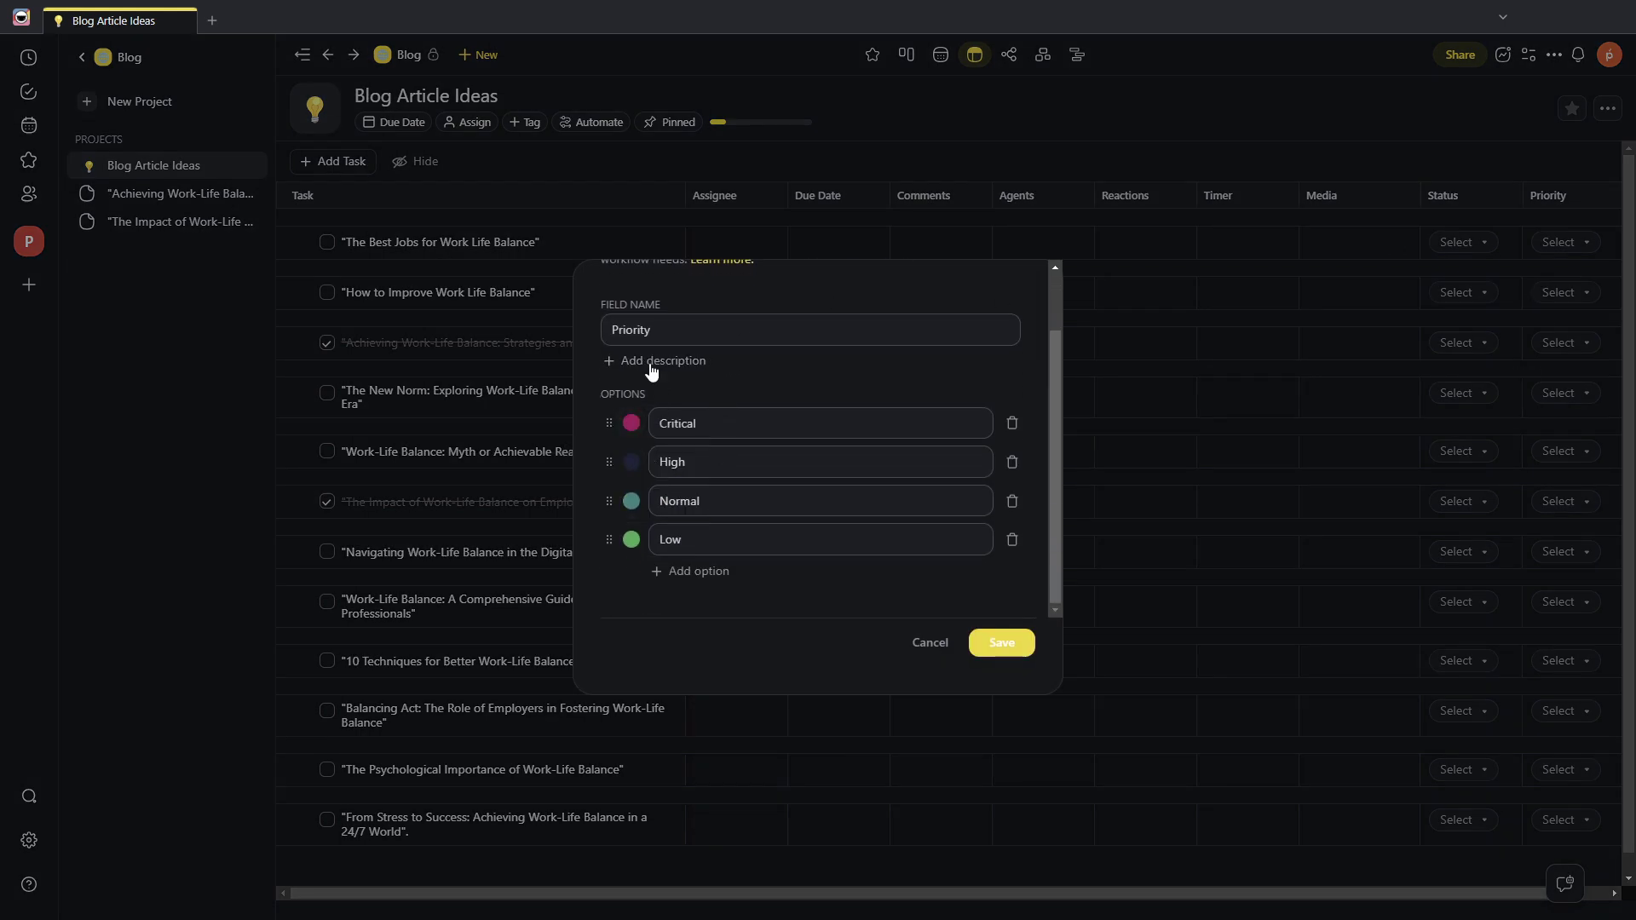
pyautogui.click(630, 462)
pyautogui.click(632, 519)
pyautogui.click(1002, 643)
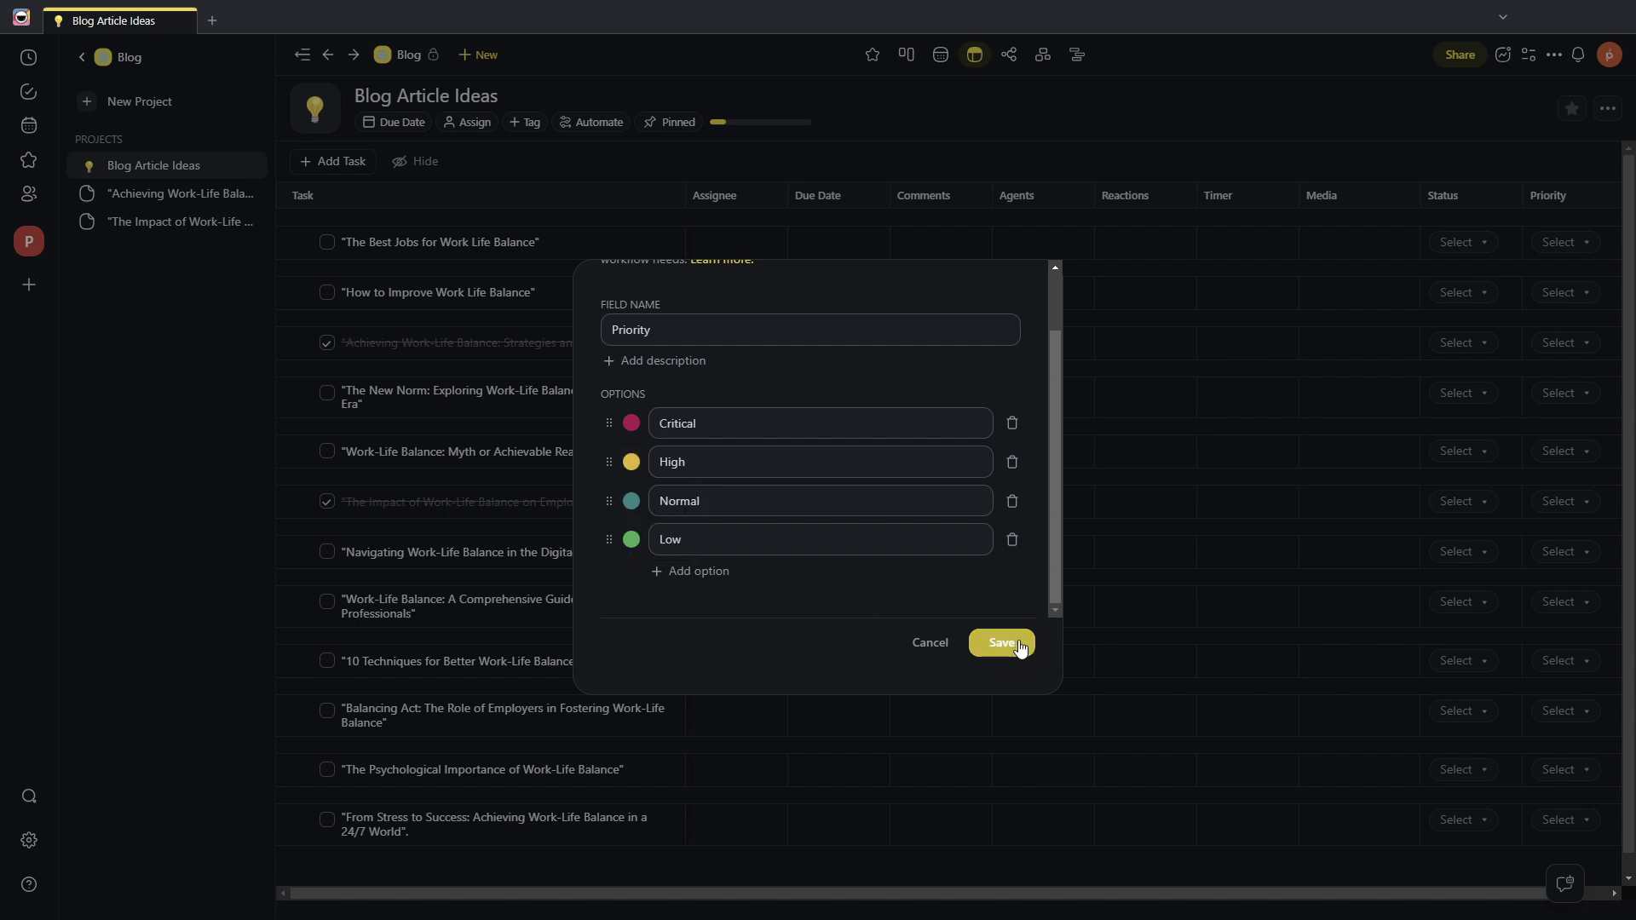
# Set the first article's Priority to Critical
pyautogui.click(1554, 243)
pyautogui.click(1455, 279)
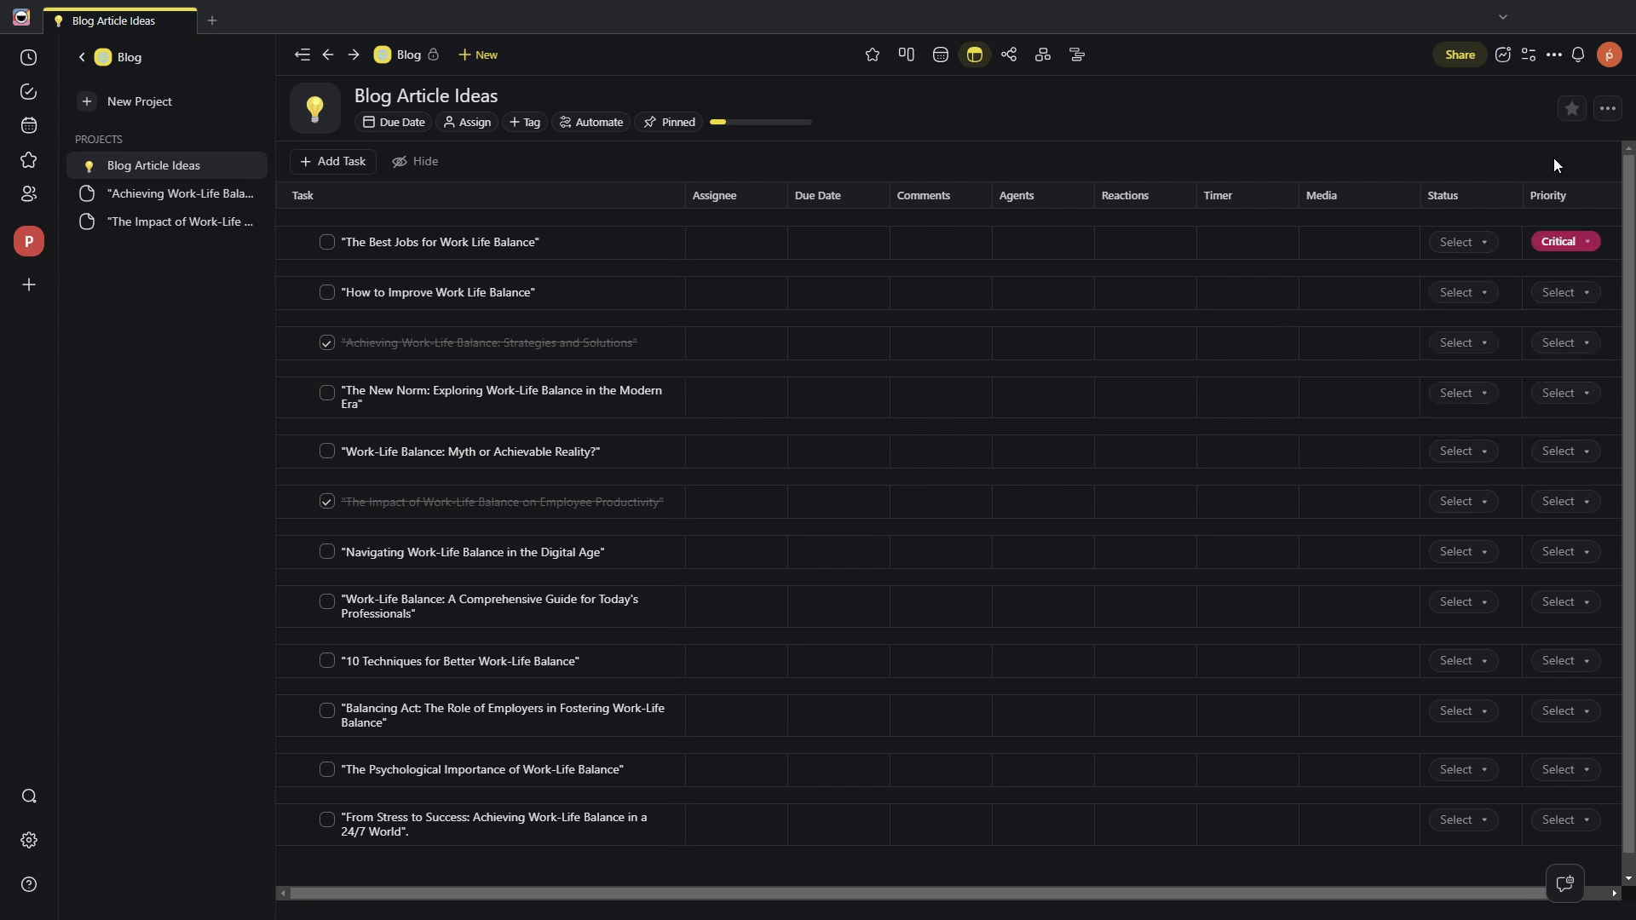
pyautogui.hscroll(1, 1479, 377)
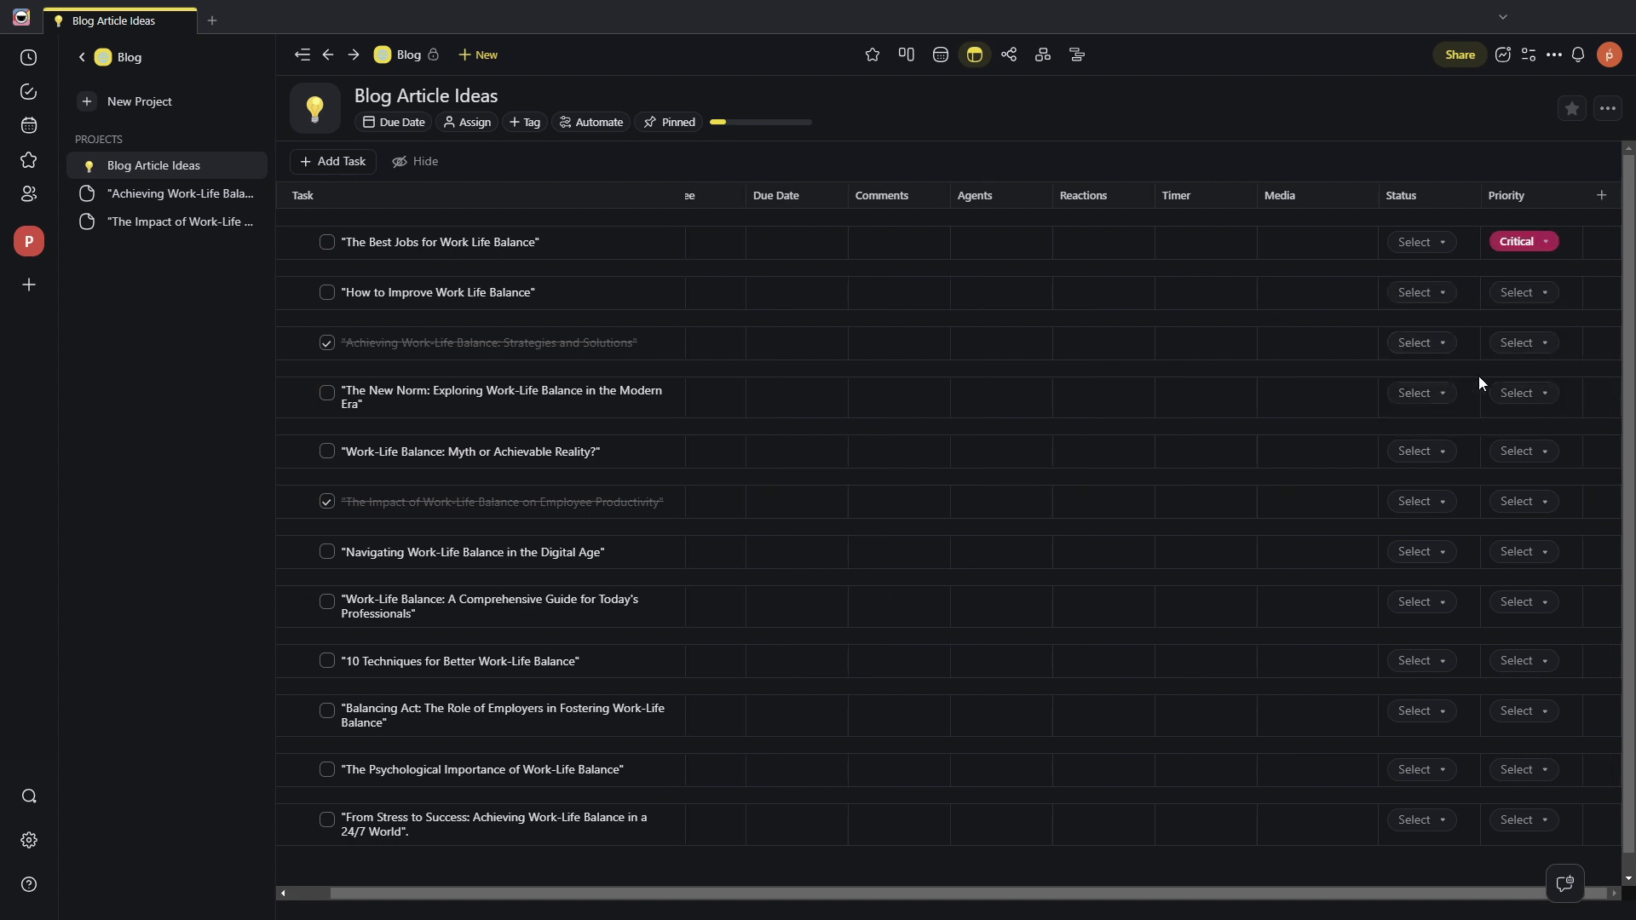
# Create a Niche single-select column with options Health, Work and Personal
pyautogui.click(1603, 203)
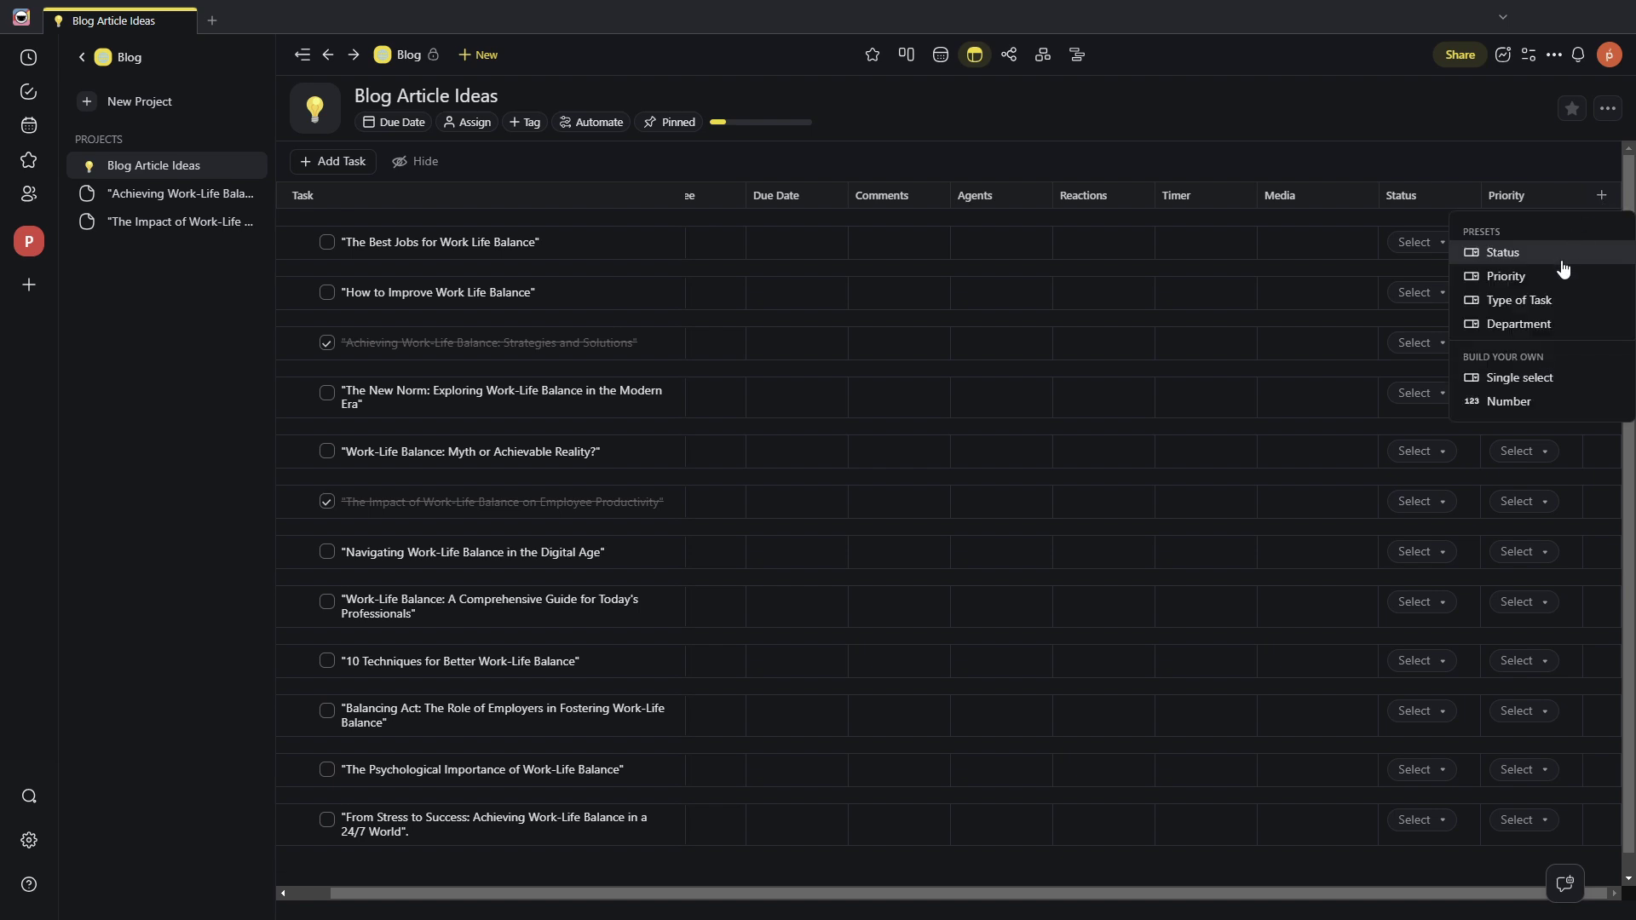
pyautogui.click(1554, 378)
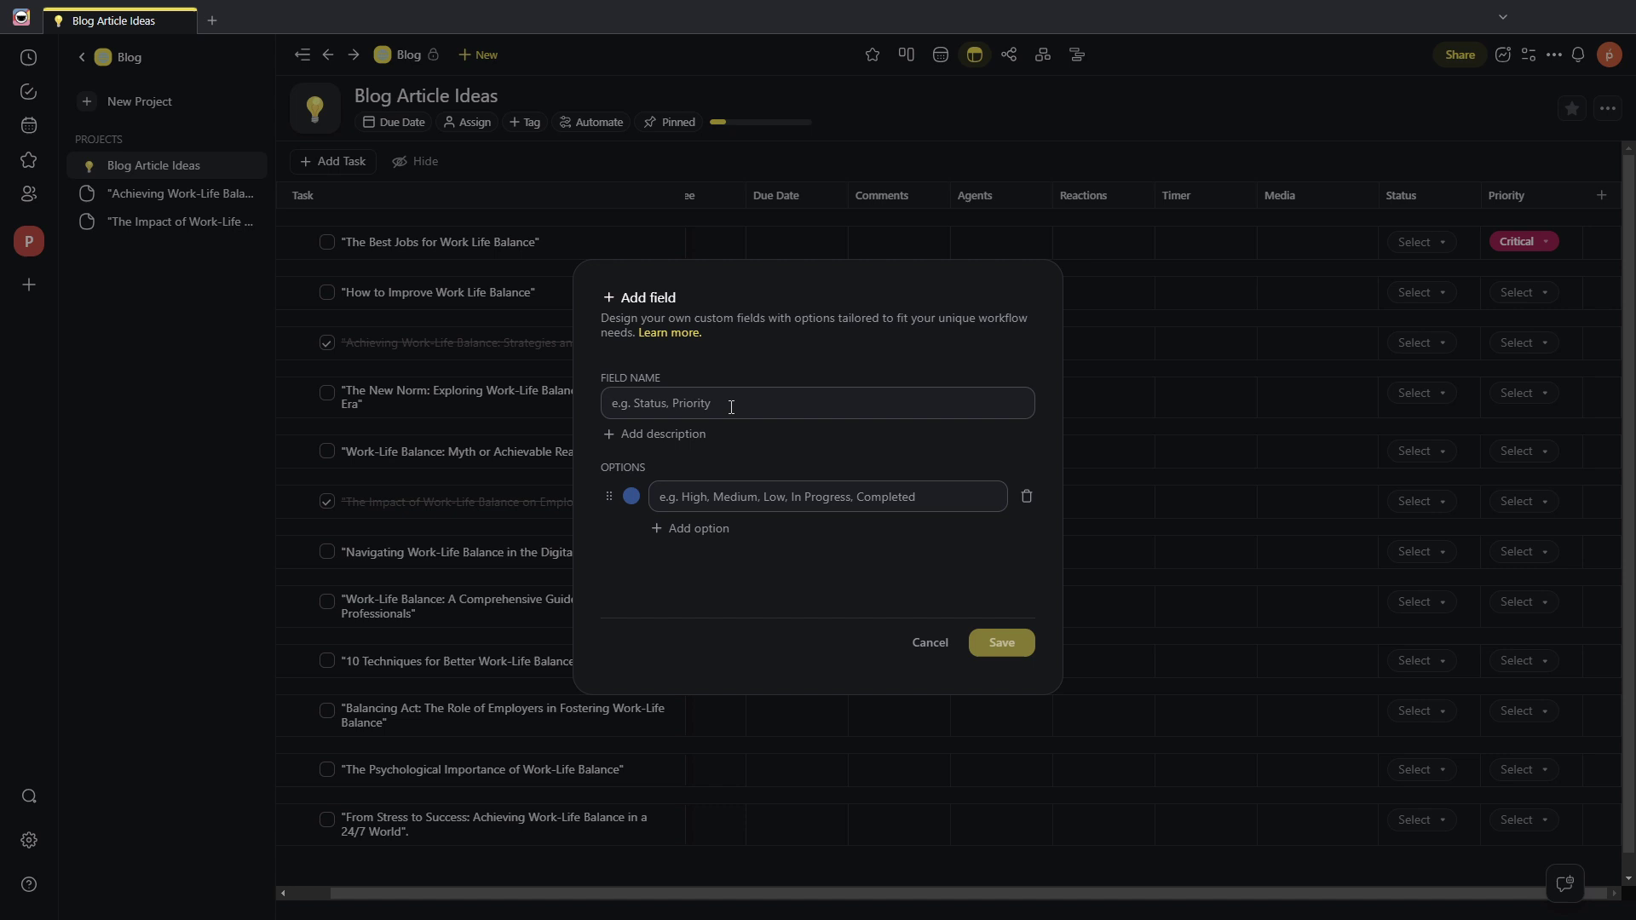
pyautogui.write('Niche')
pyautogui.write('Health')
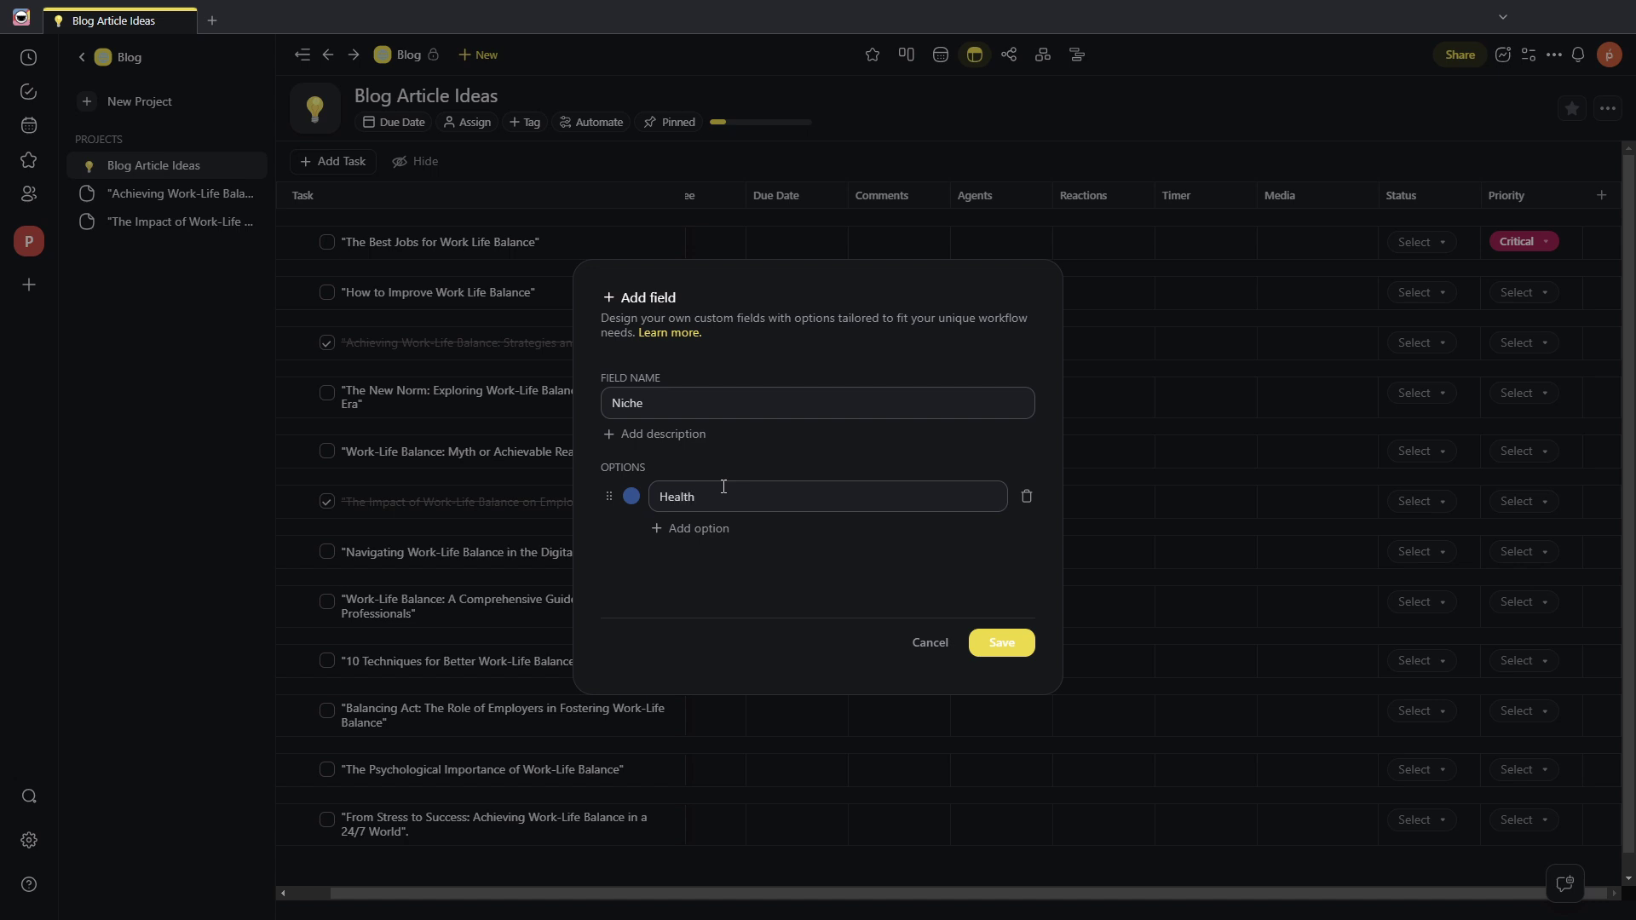
pyautogui.click(718, 528)
pyautogui.write('We')
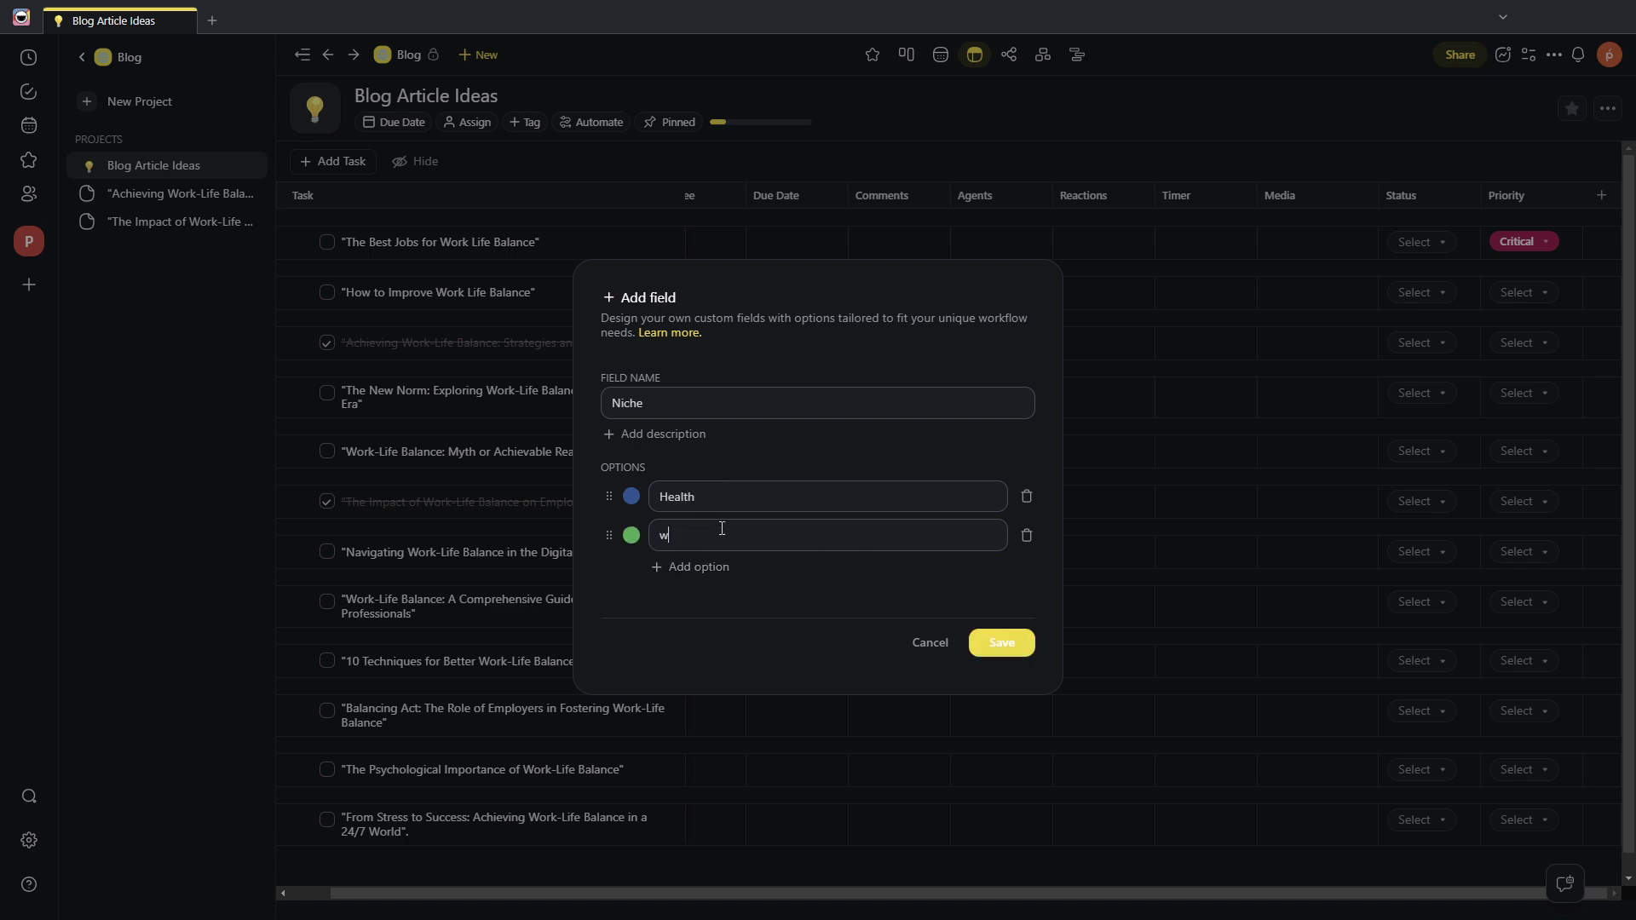
pyautogui.press('BackSpace')
pyautogui.press('BackSpace')
pyautogui.write('Work')
pyautogui.click(697, 568)
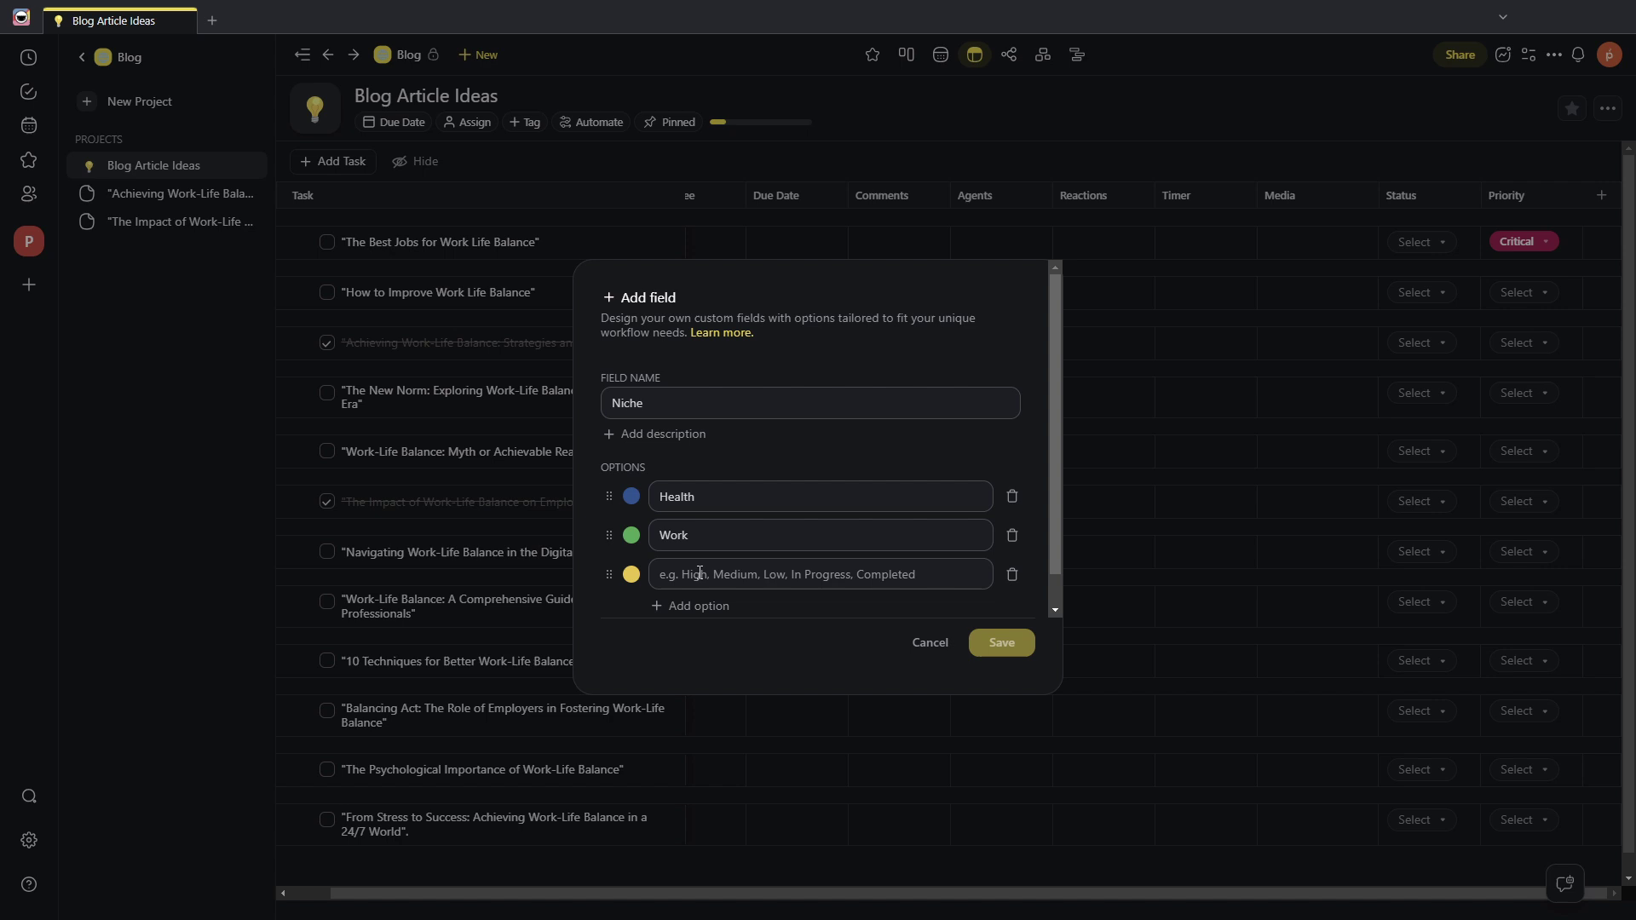
pyautogui.write('Perso')
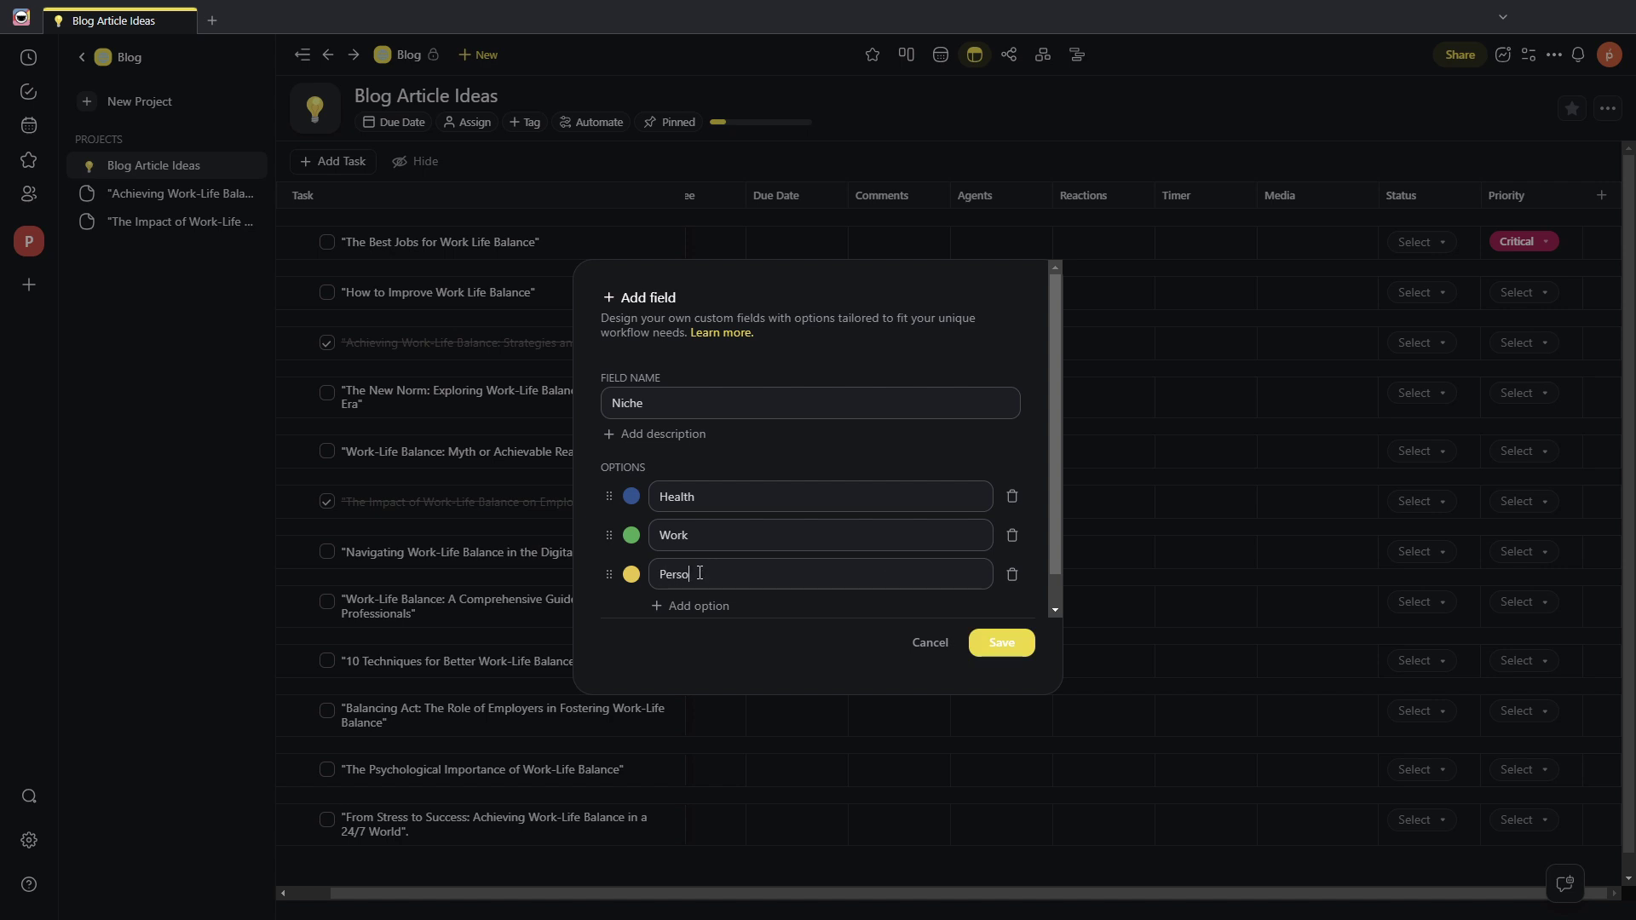
pyautogui.write('nal')
pyautogui.scroll(-1, 778, 508)
pyautogui.click(1001, 641)
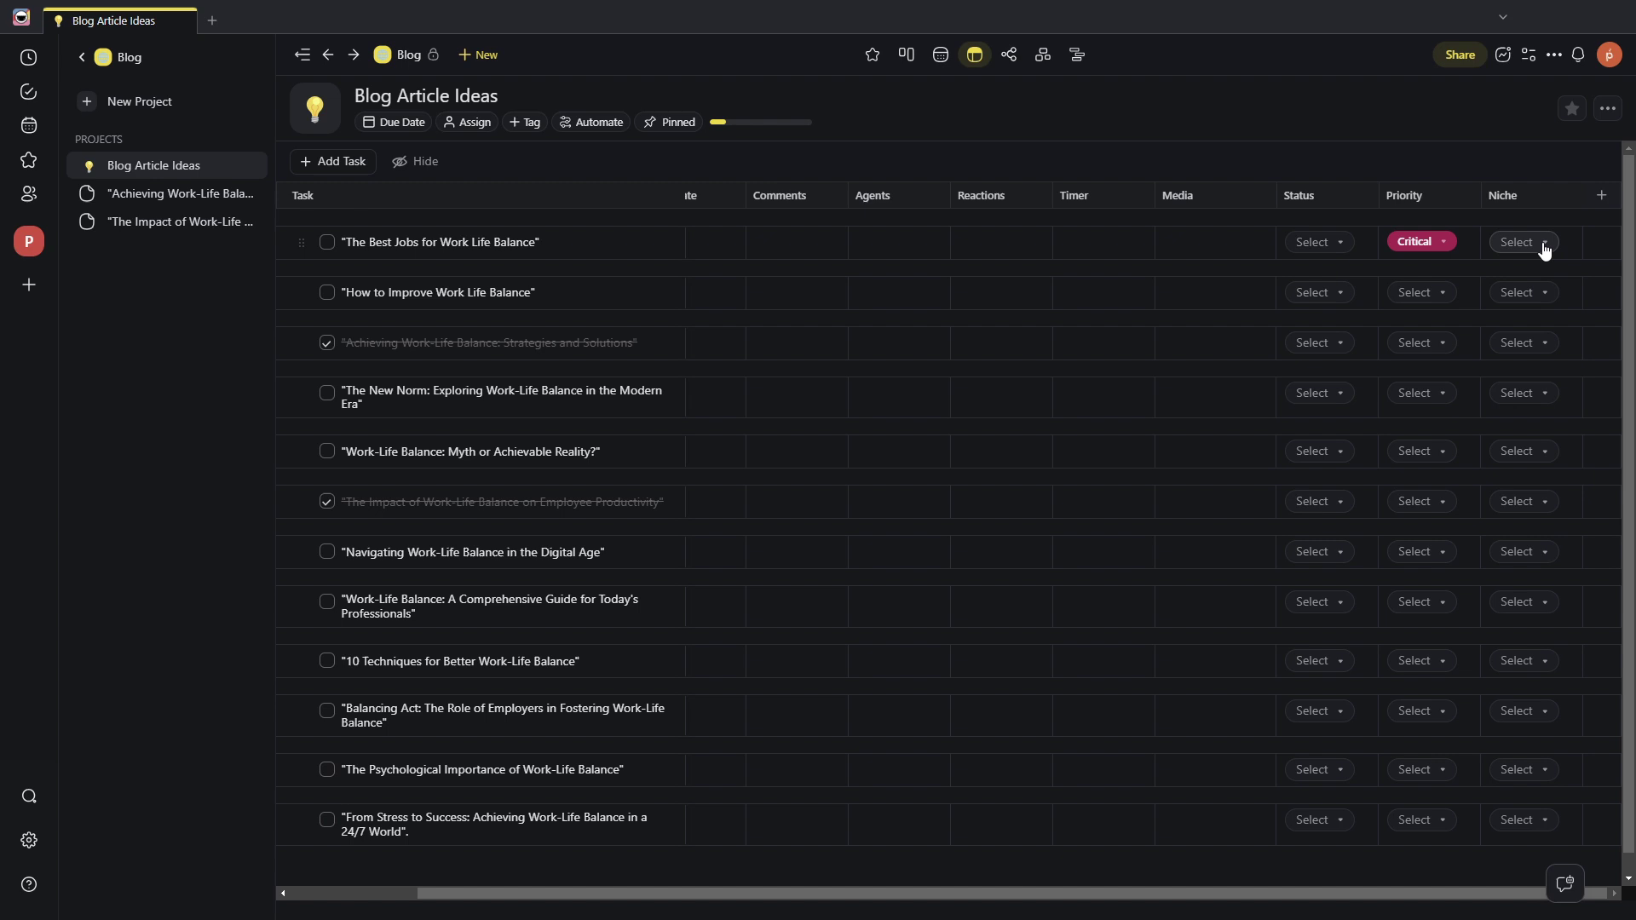
# Tag the first article's Niche as Work and switch the project to list view
pyautogui.click(1529, 244)
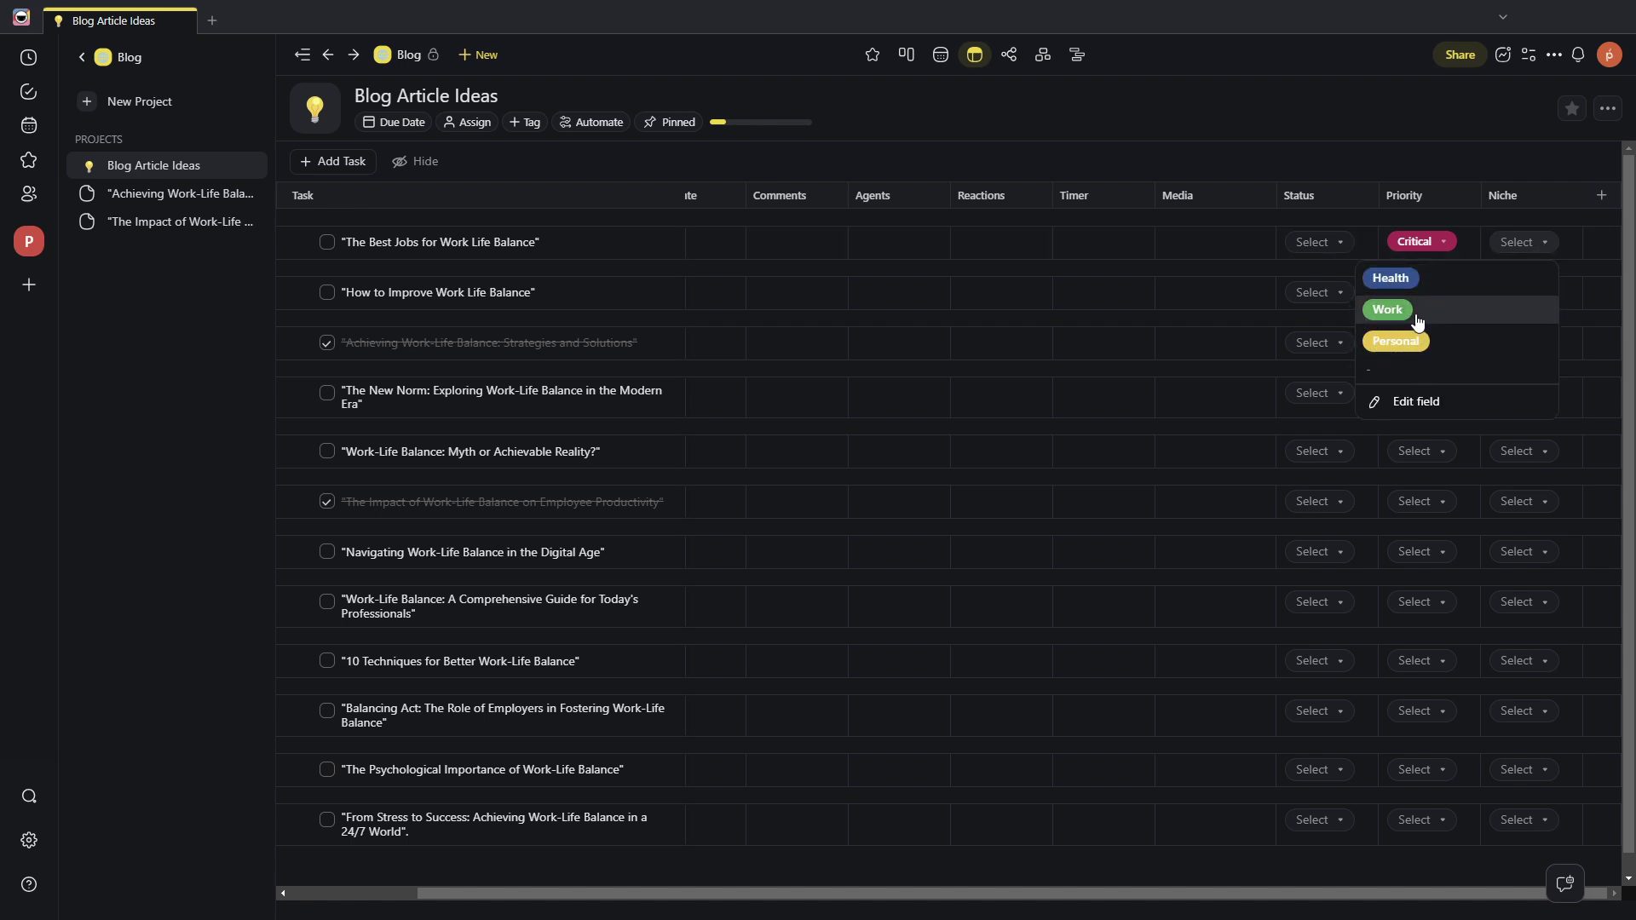
pyautogui.click(1387, 309)
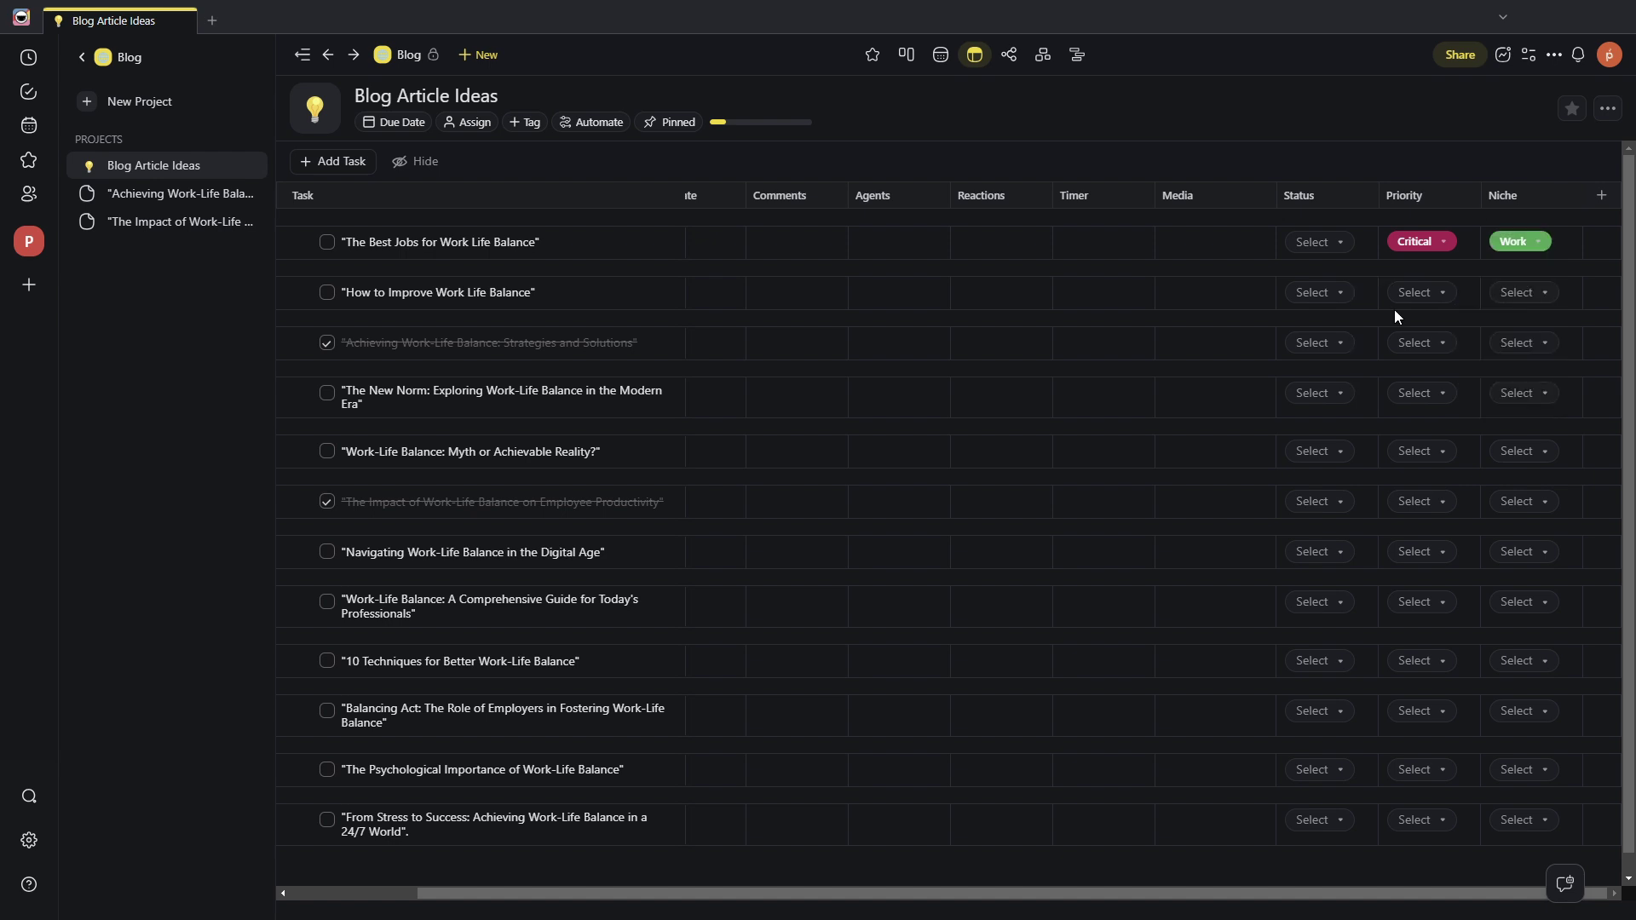
pyautogui.click(1517, 244)
pyautogui.click(1513, 246)
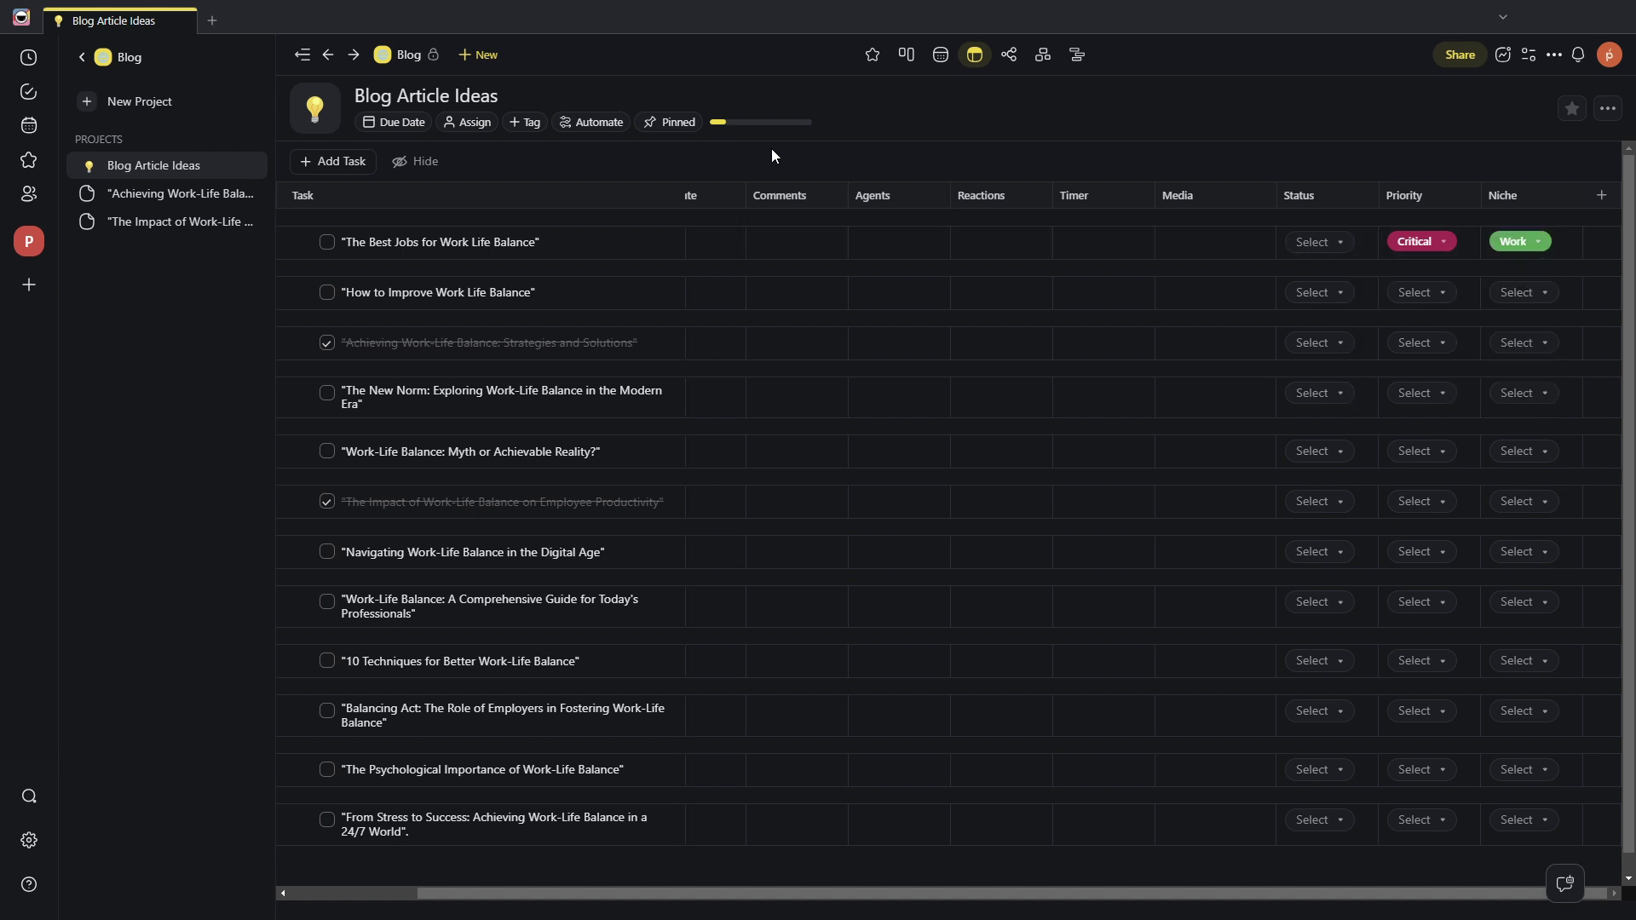
pyautogui.click(873, 56)
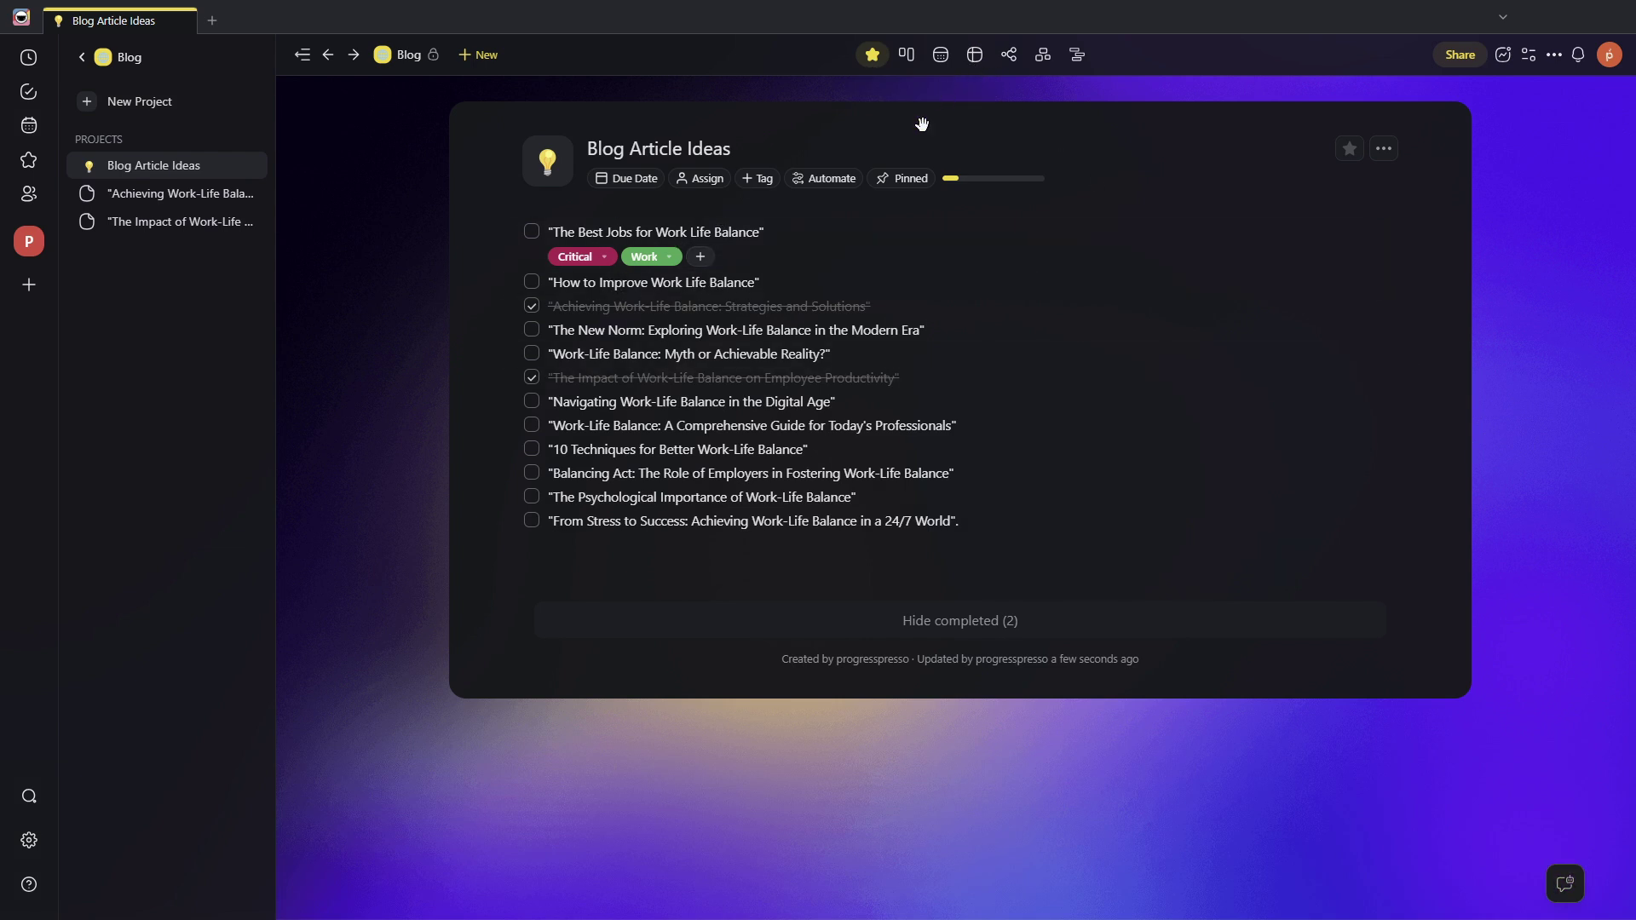
# Start adding a single-select field to a task, then cancel without creating it
pyautogui.click(698, 257)
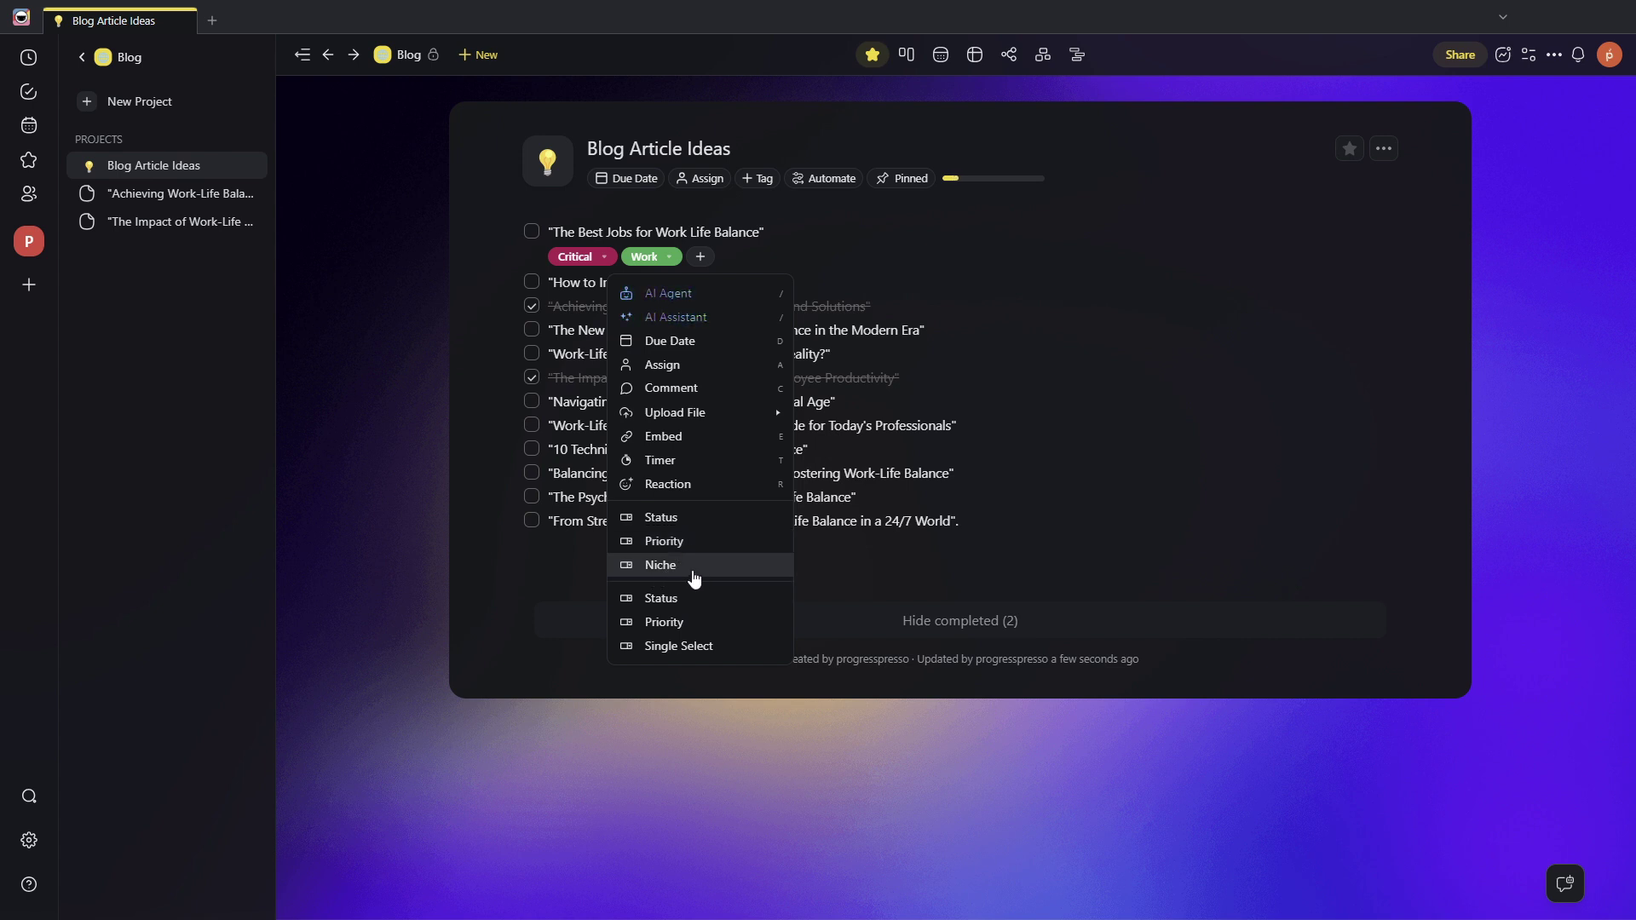
pyautogui.click(680, 647)
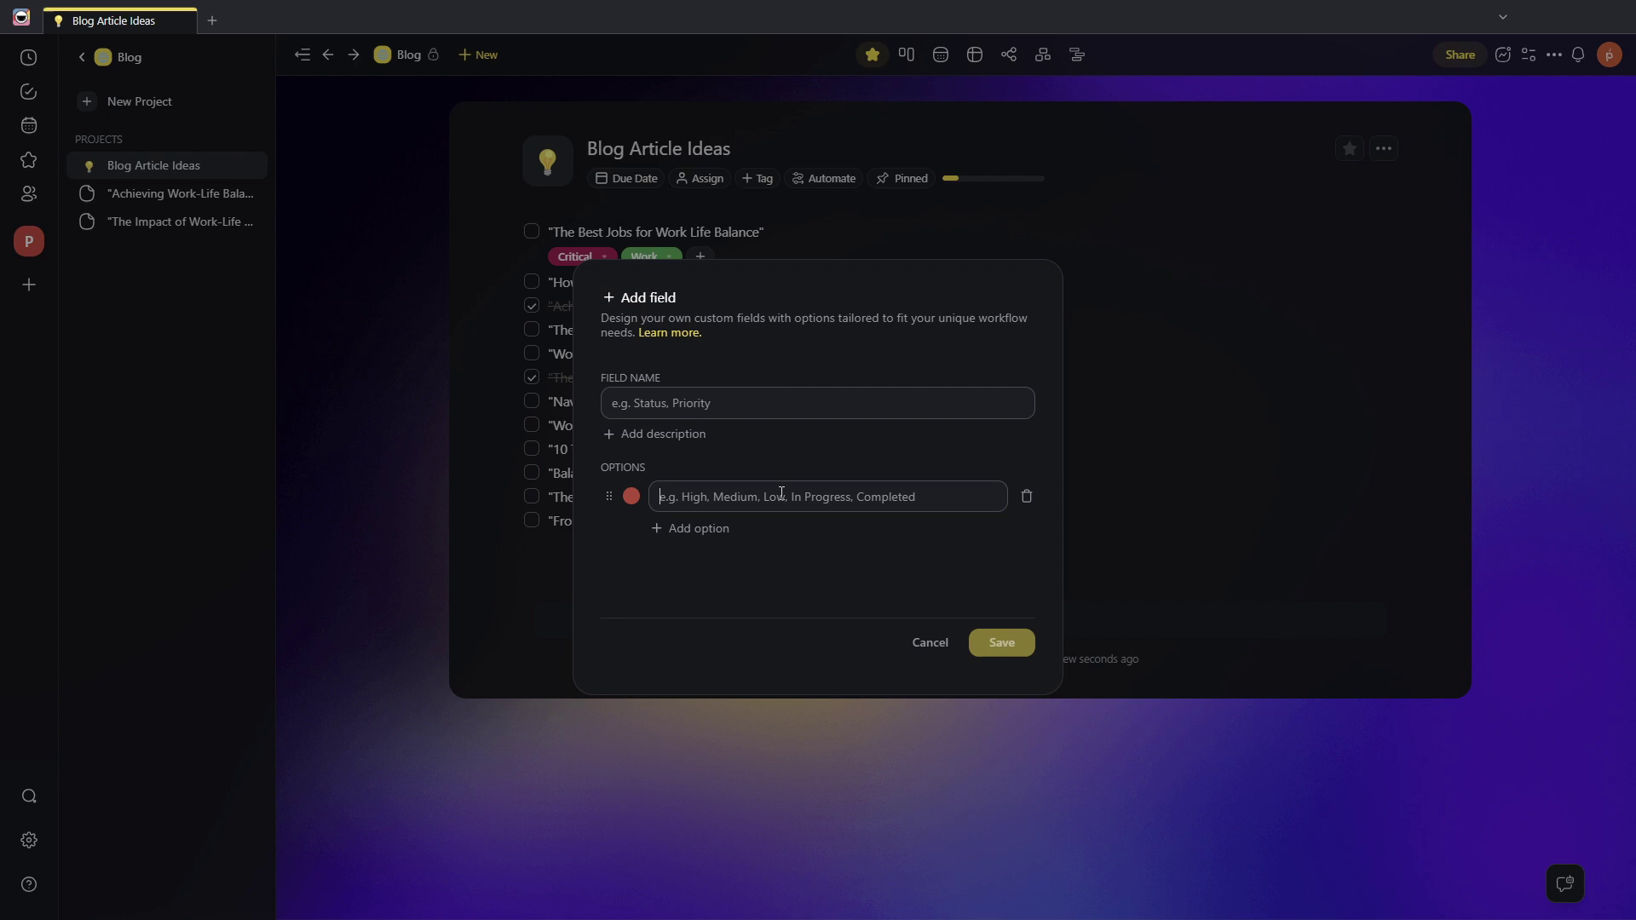
pyautogui.click(937, 649)
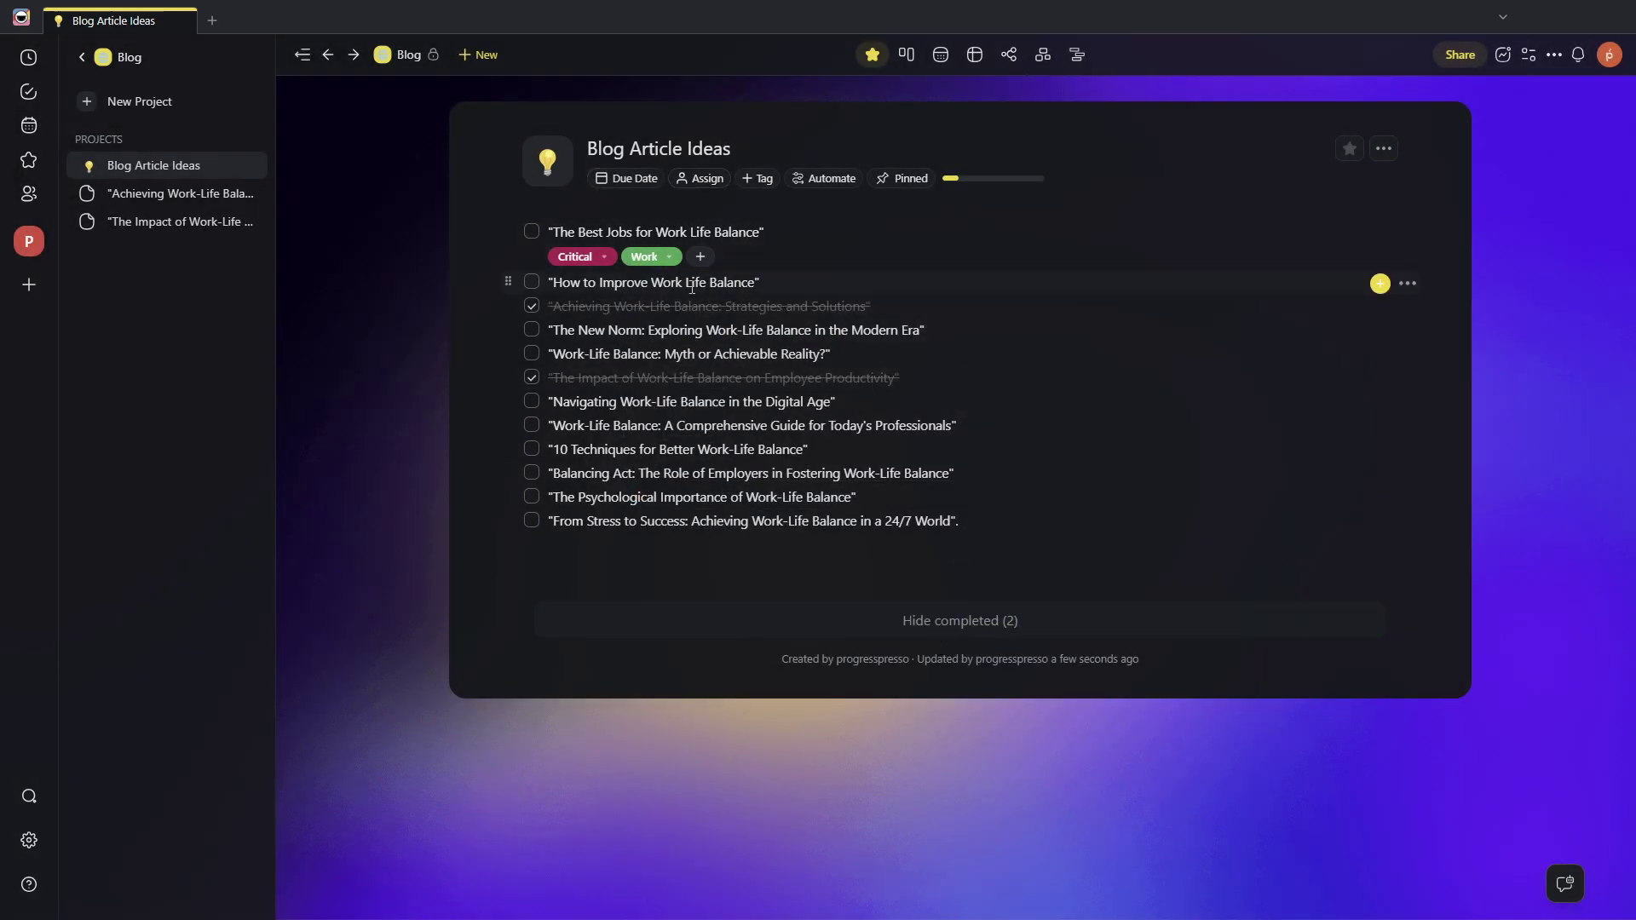
# Return to table view and start a new Number custom column at the right end
pyautogui.click(980, 64)
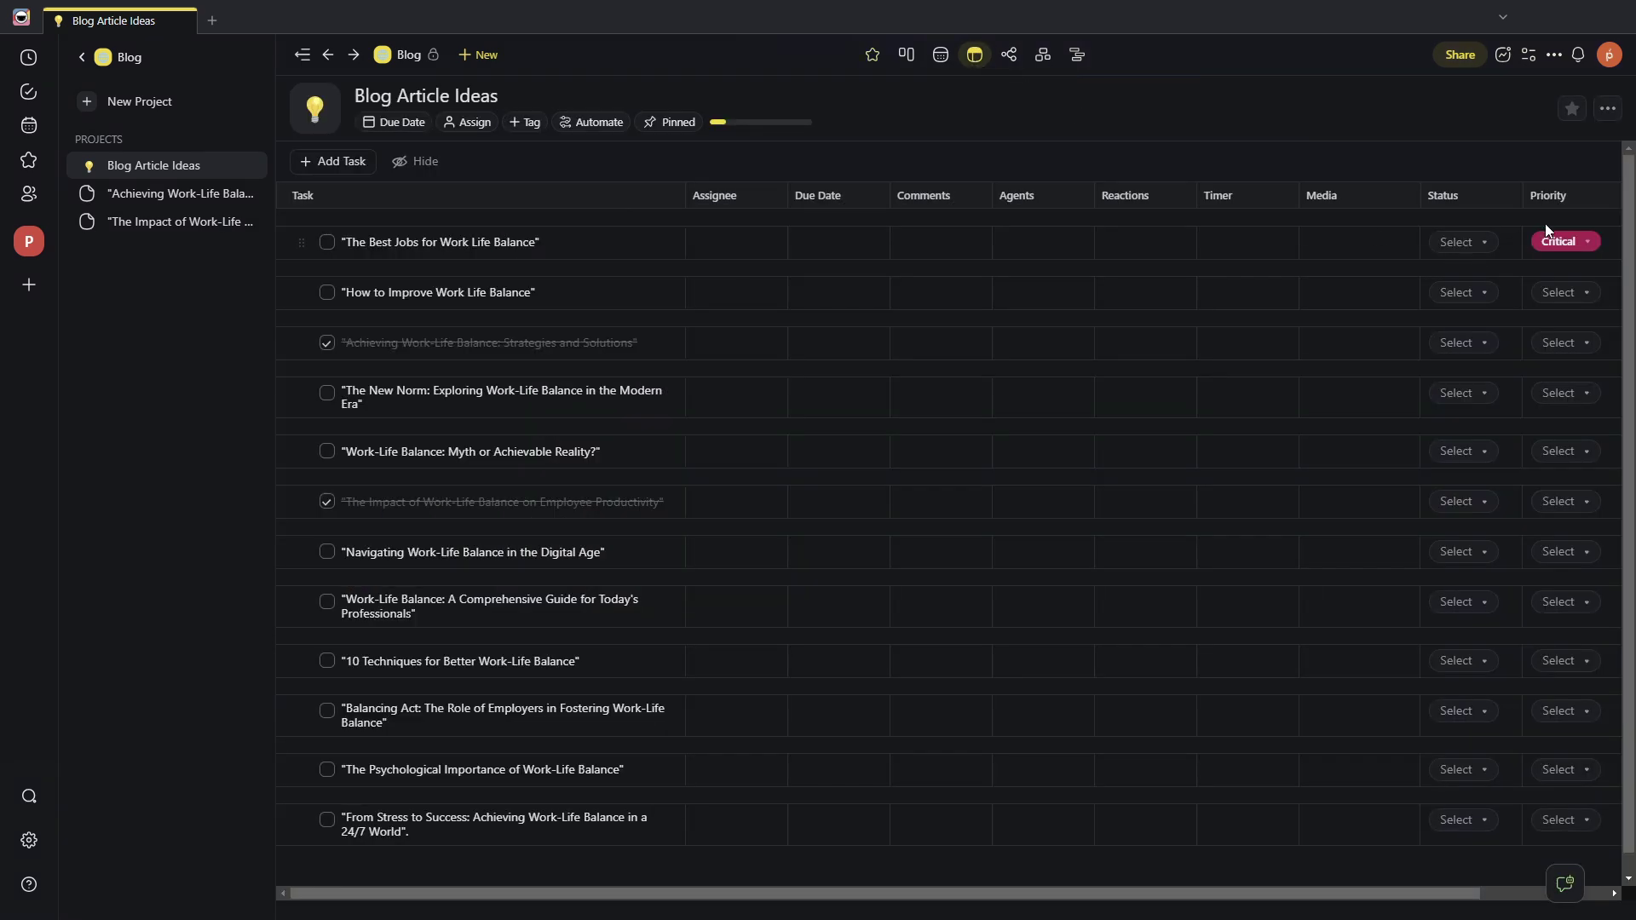
pyautogui.moveTo(1443, 893); pyautogui.dragTo(1577, 891)
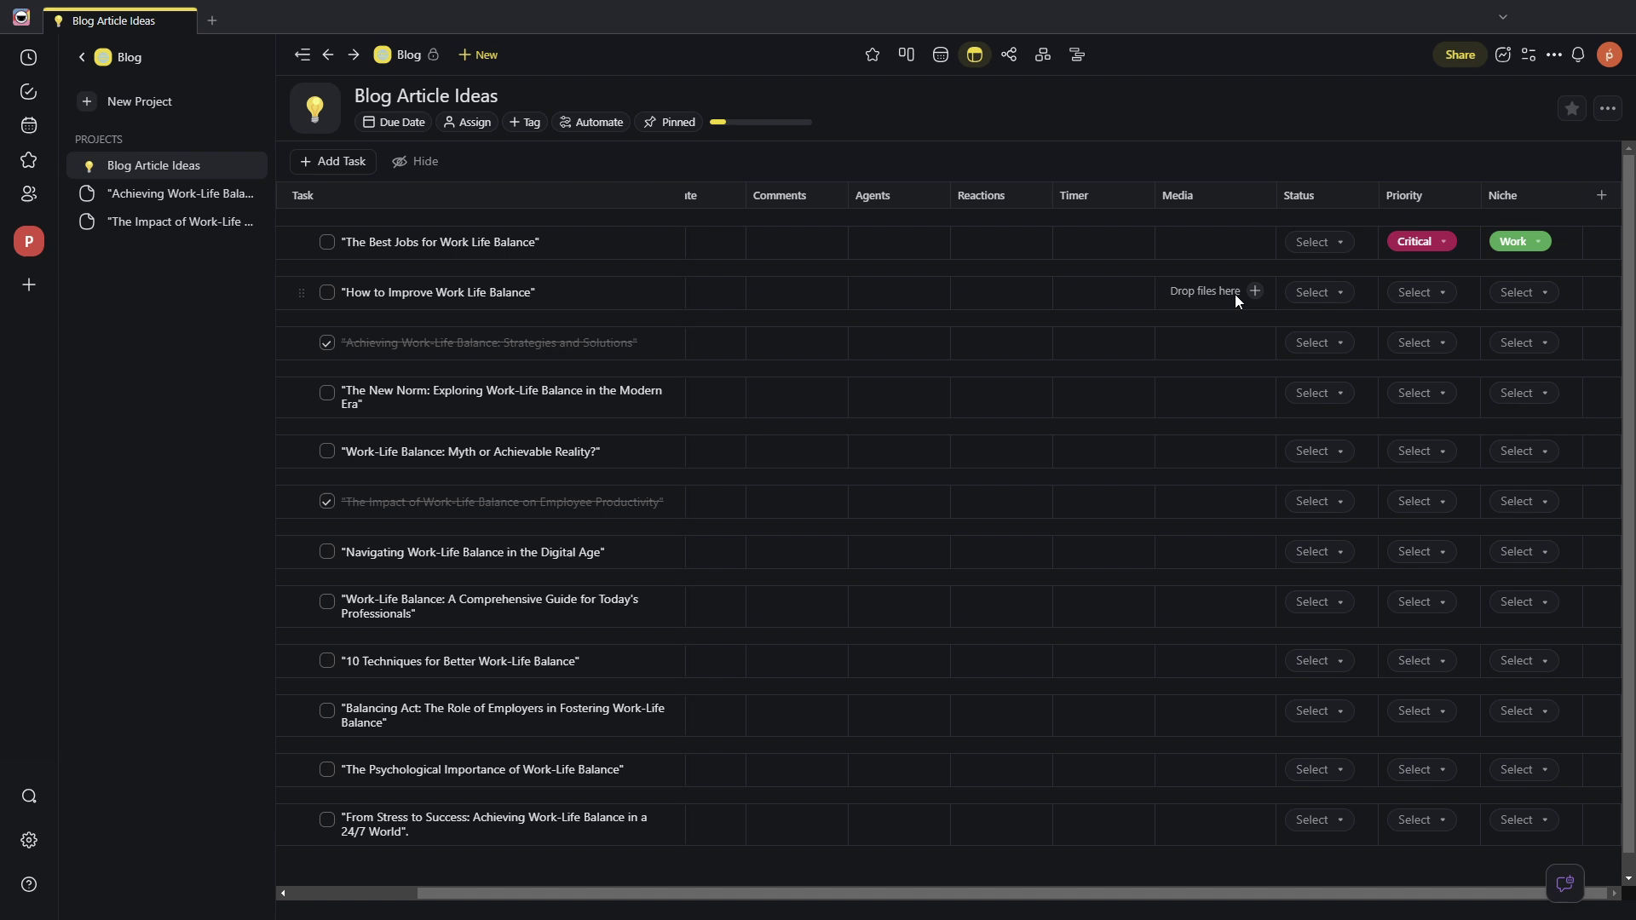
pyautogui.click(1602, 196)
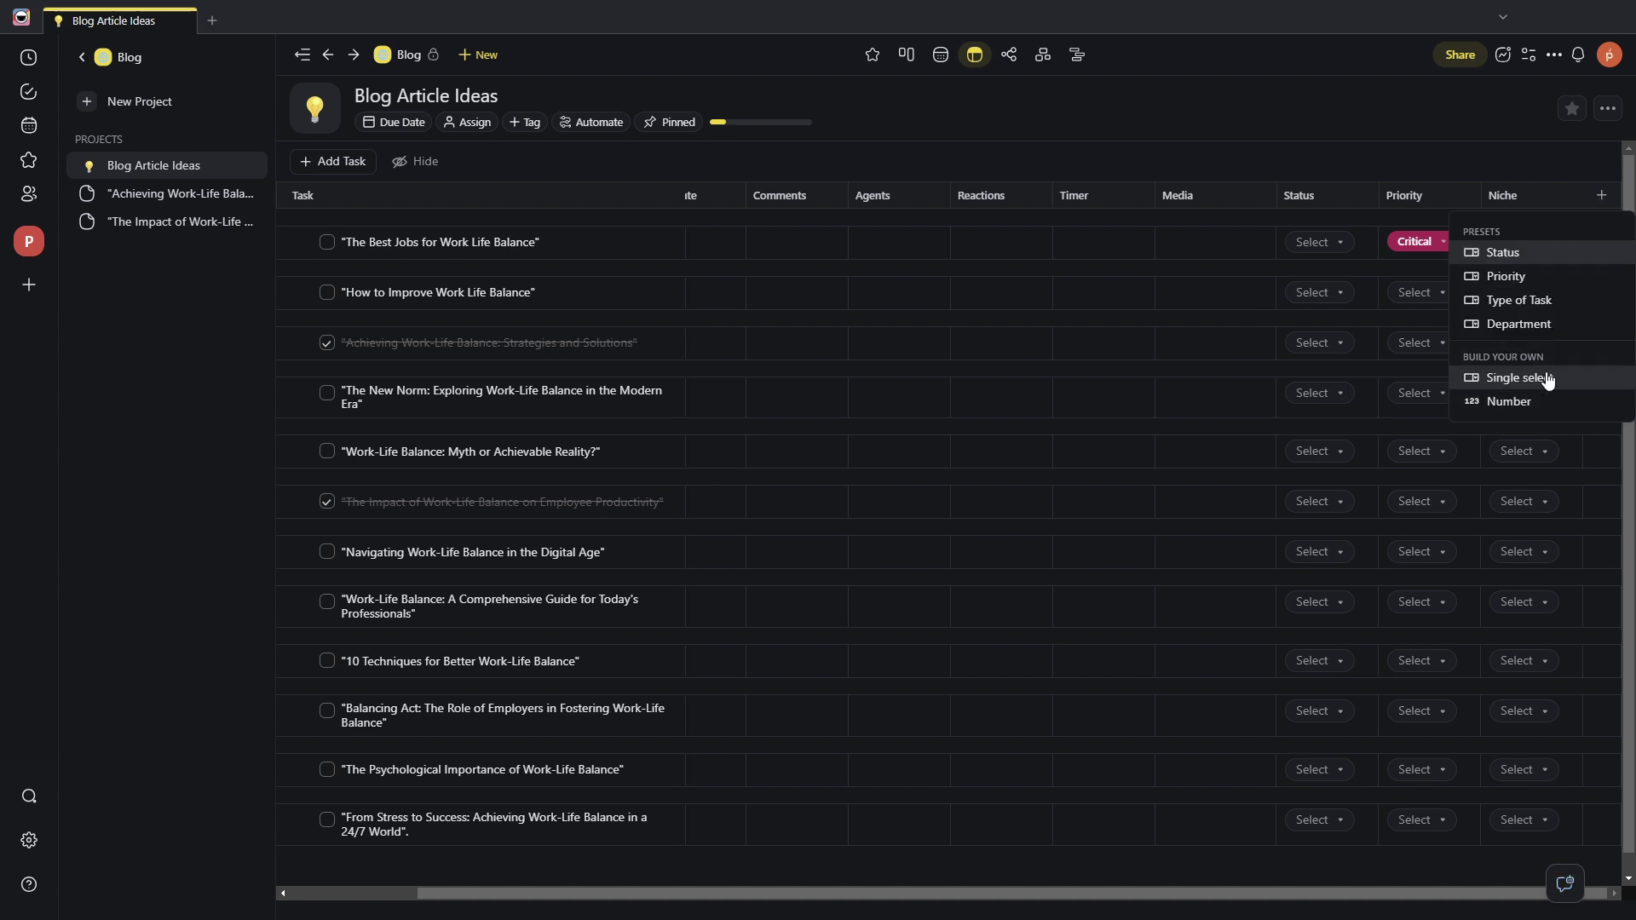
pyautogui.click(1507, 411)
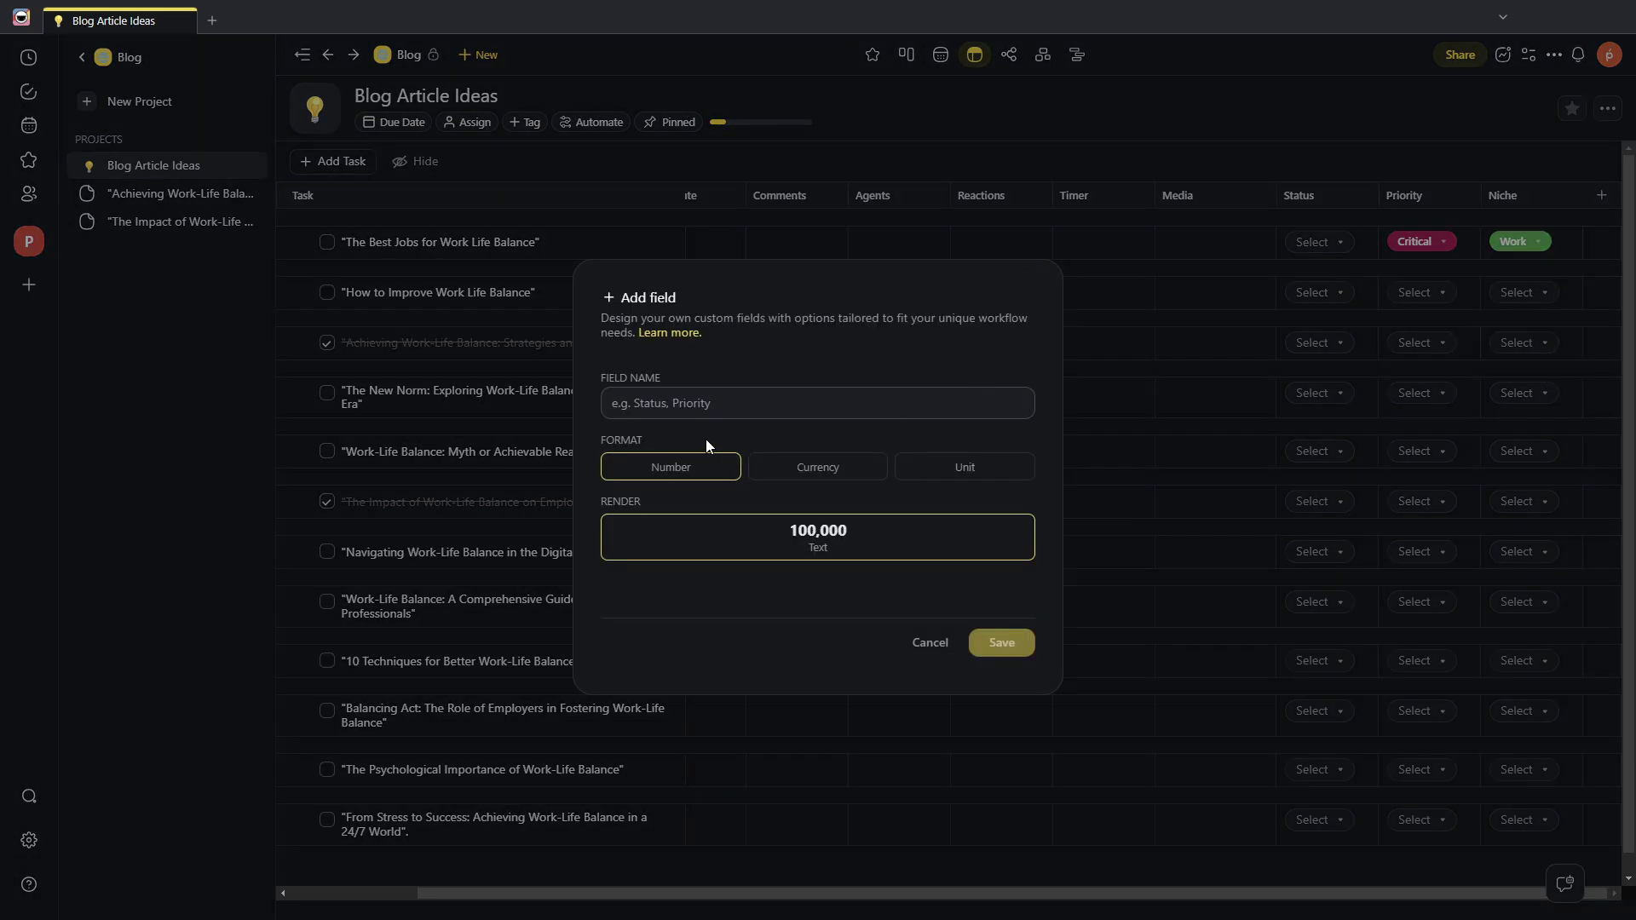
# Name the field 'Approx Time (hrs)', keep the plain Number format, and save it
pyautogui.click(716, 405)
pyautogui.write('Approx')
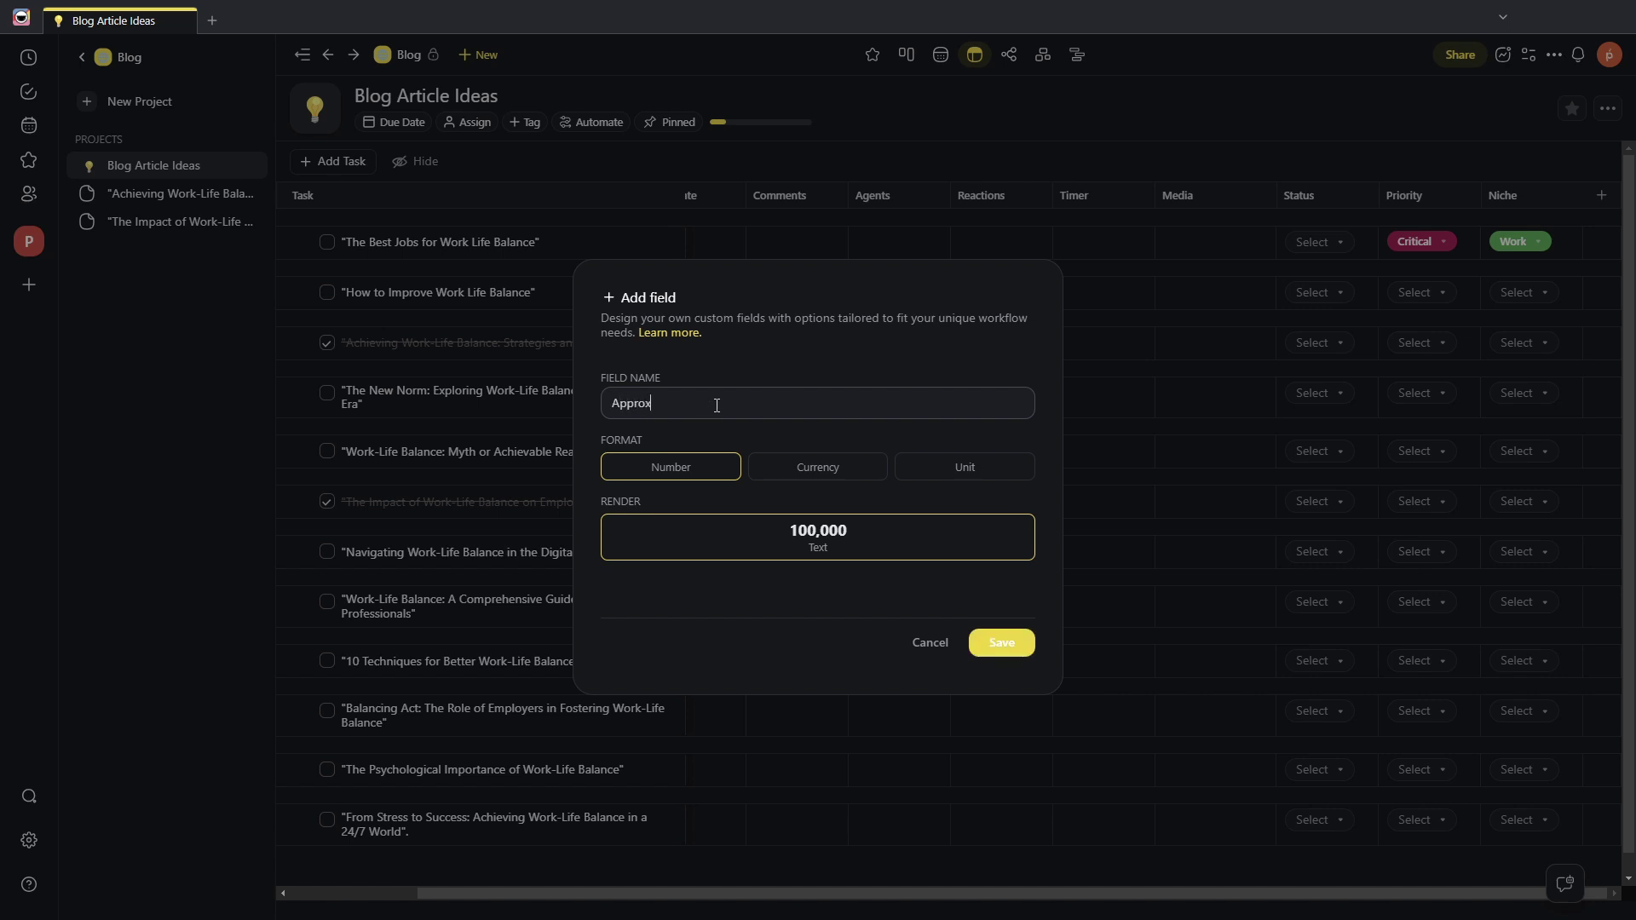
pyautogui.write(' Time')
pyautogui.click(667, 471)
pyautogui.click(823, 475)
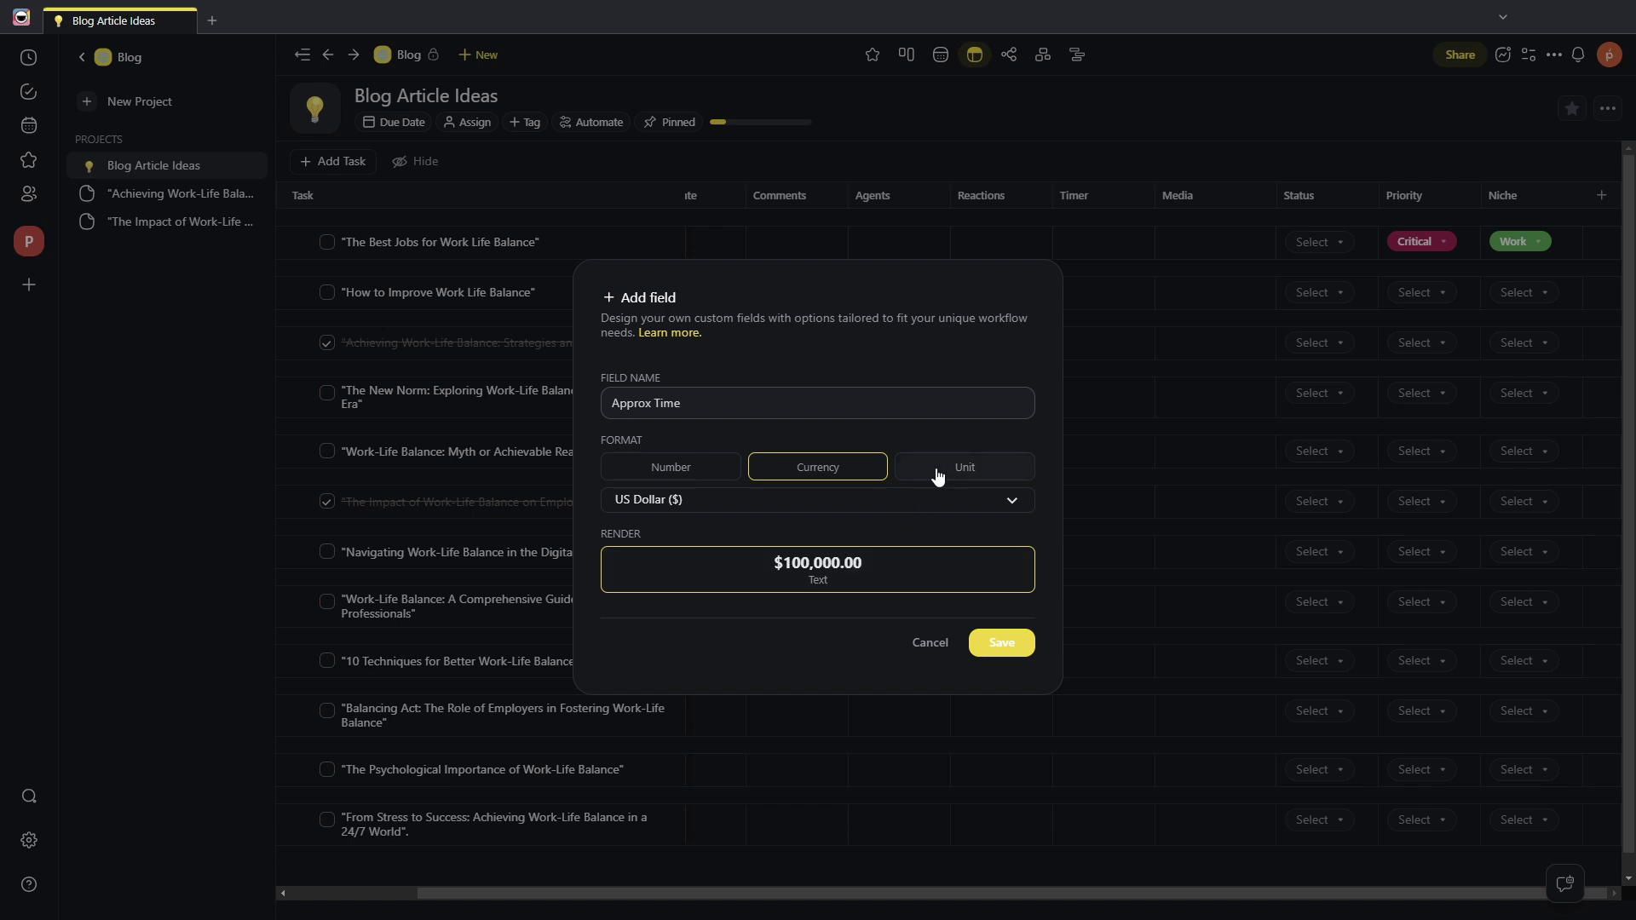
pyautogui.click(971, 473)
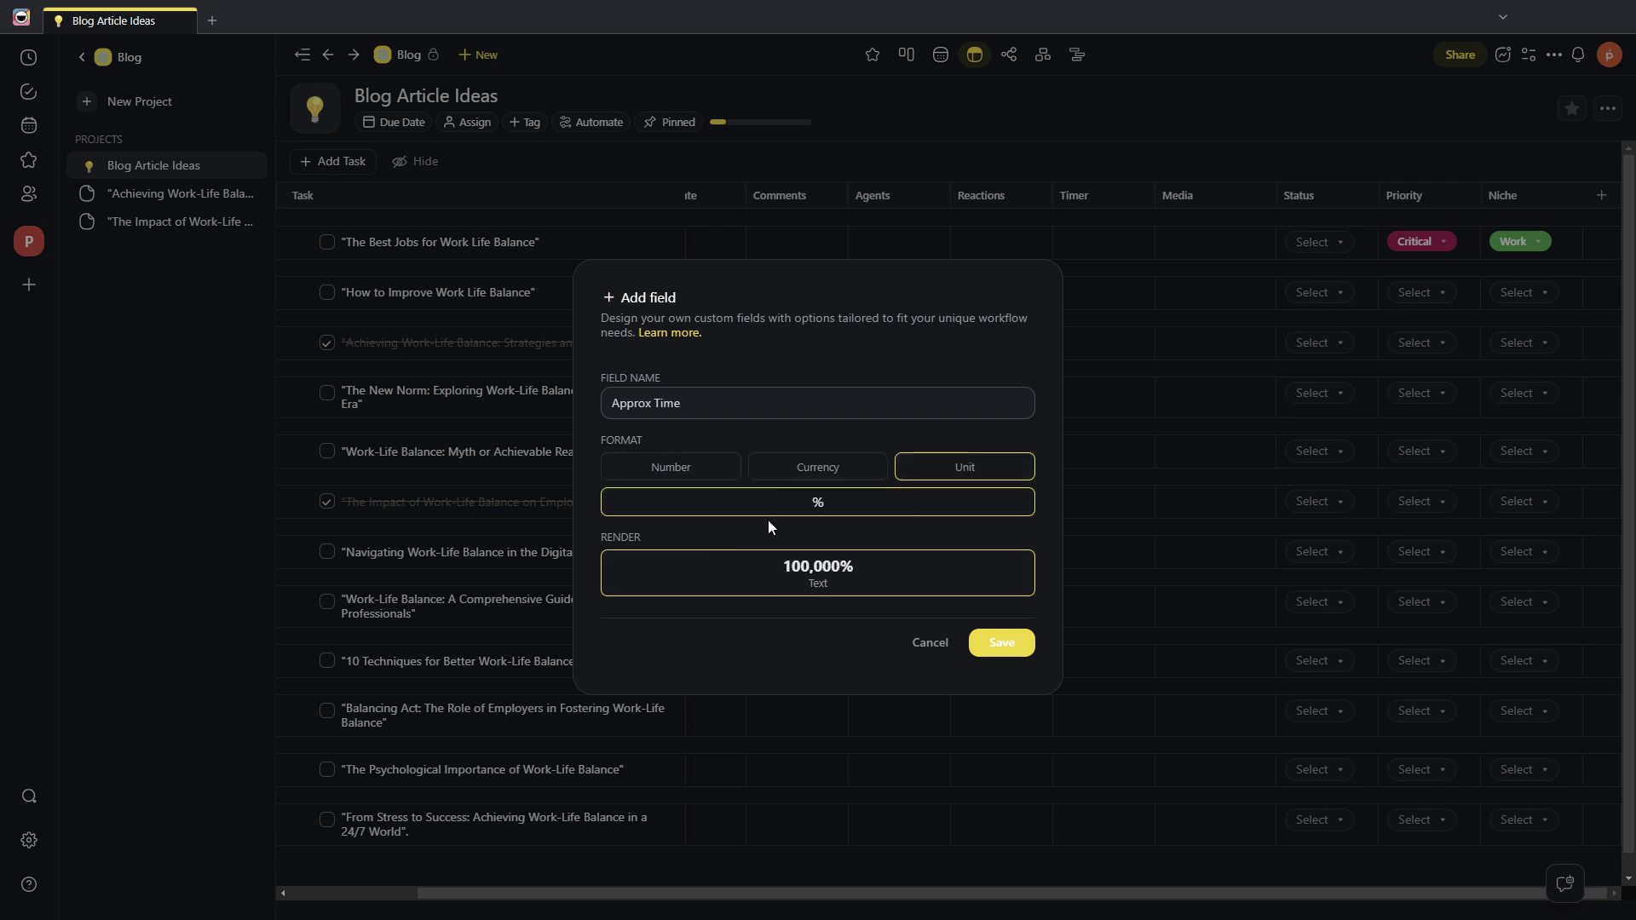
pyautogui.click(682, 474)
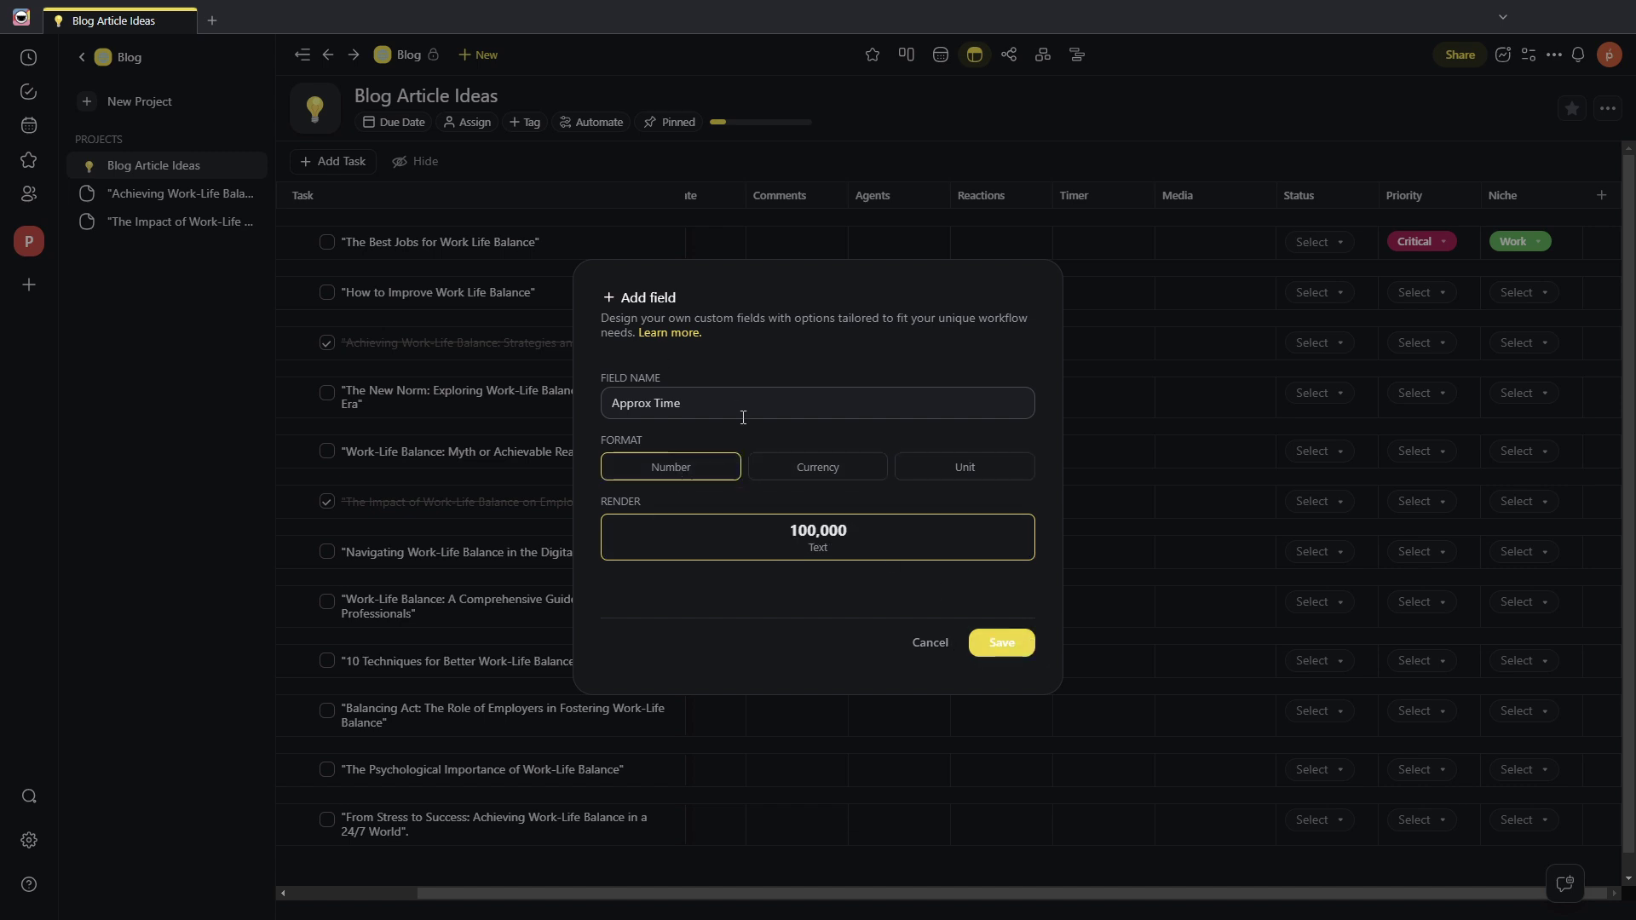
pyautogui.write('(hrs)')
pyautogui.click(1007, 651)
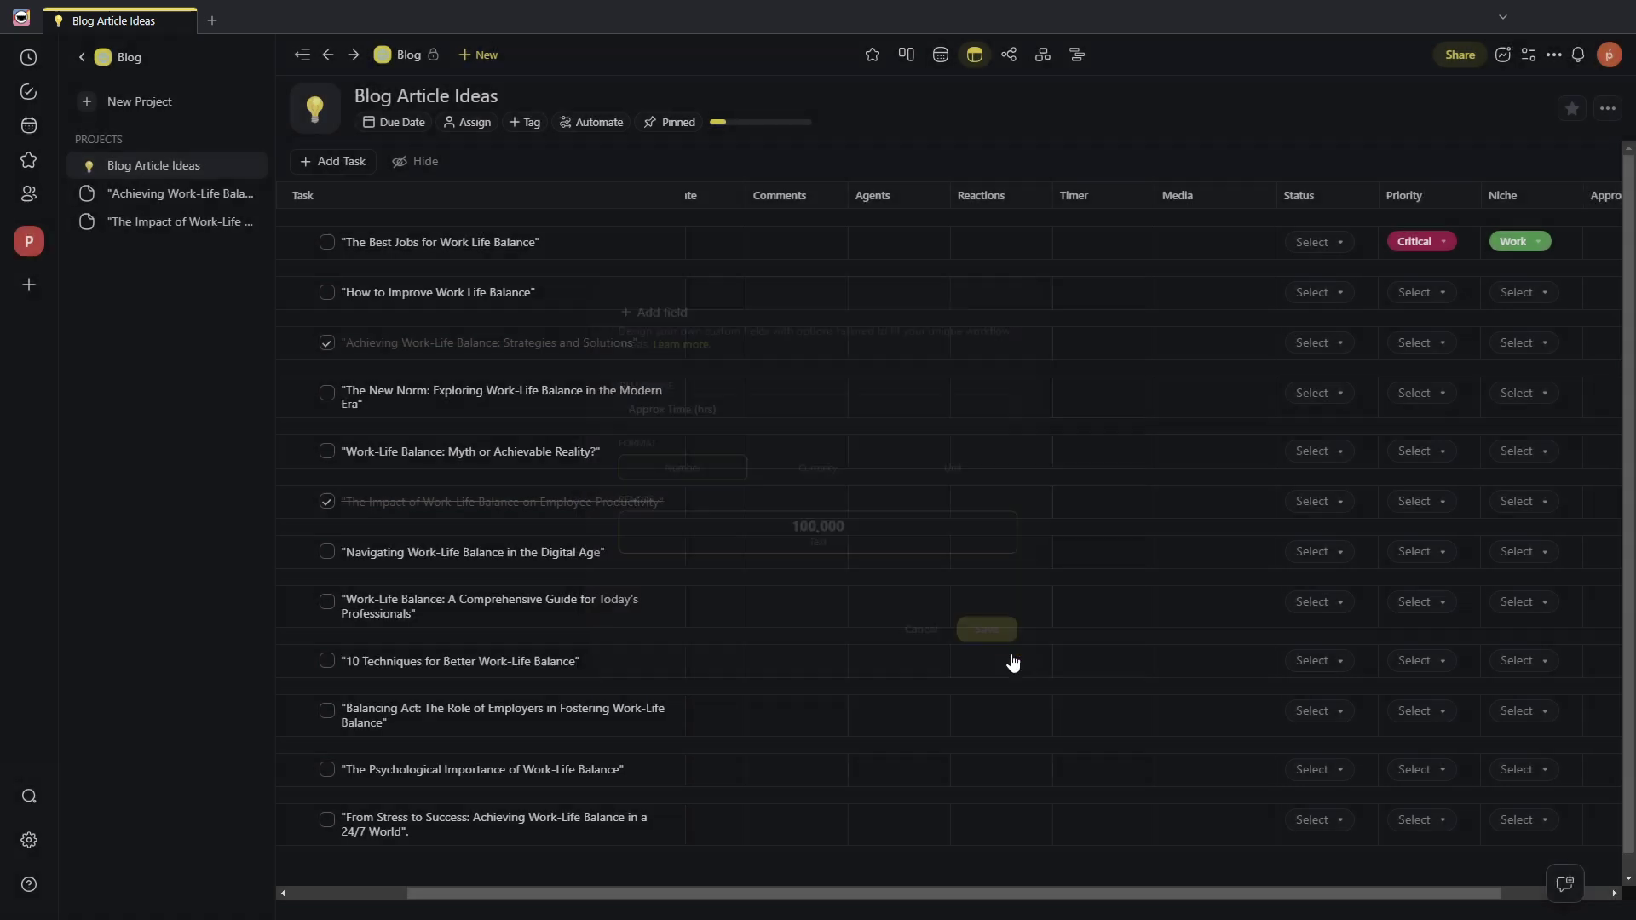
pyautogui.hscroll(3, 1197, 326)
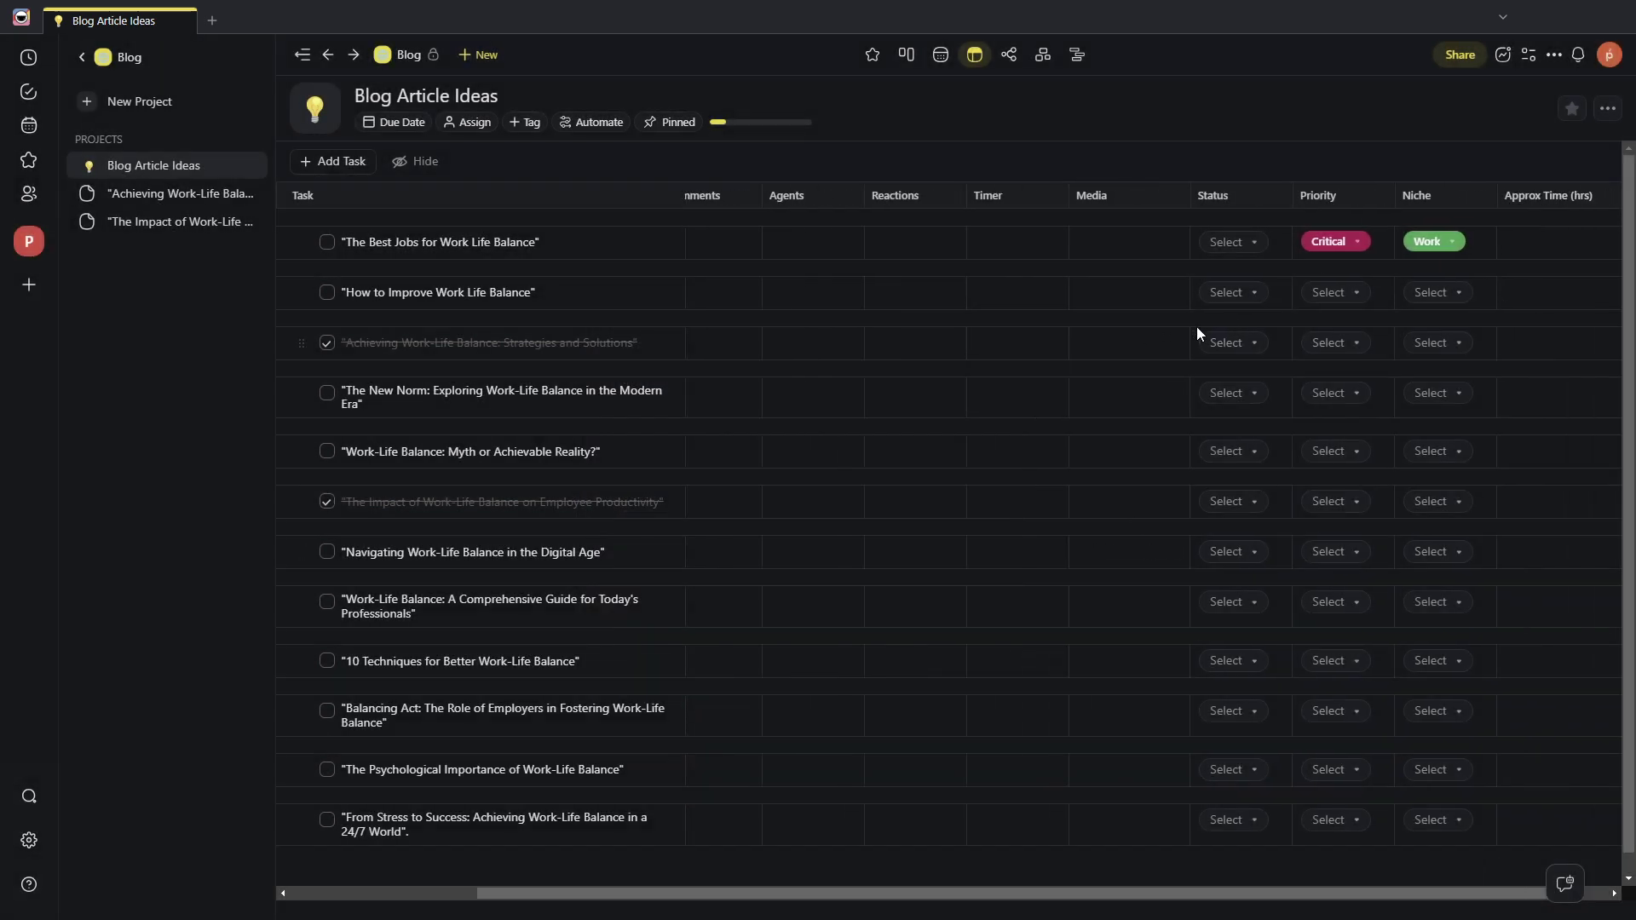
# Enter Approx Time values for the first three articles: 15, 21, and 25
pyautogui.click(1532, 242)
pyautogui.write('15')
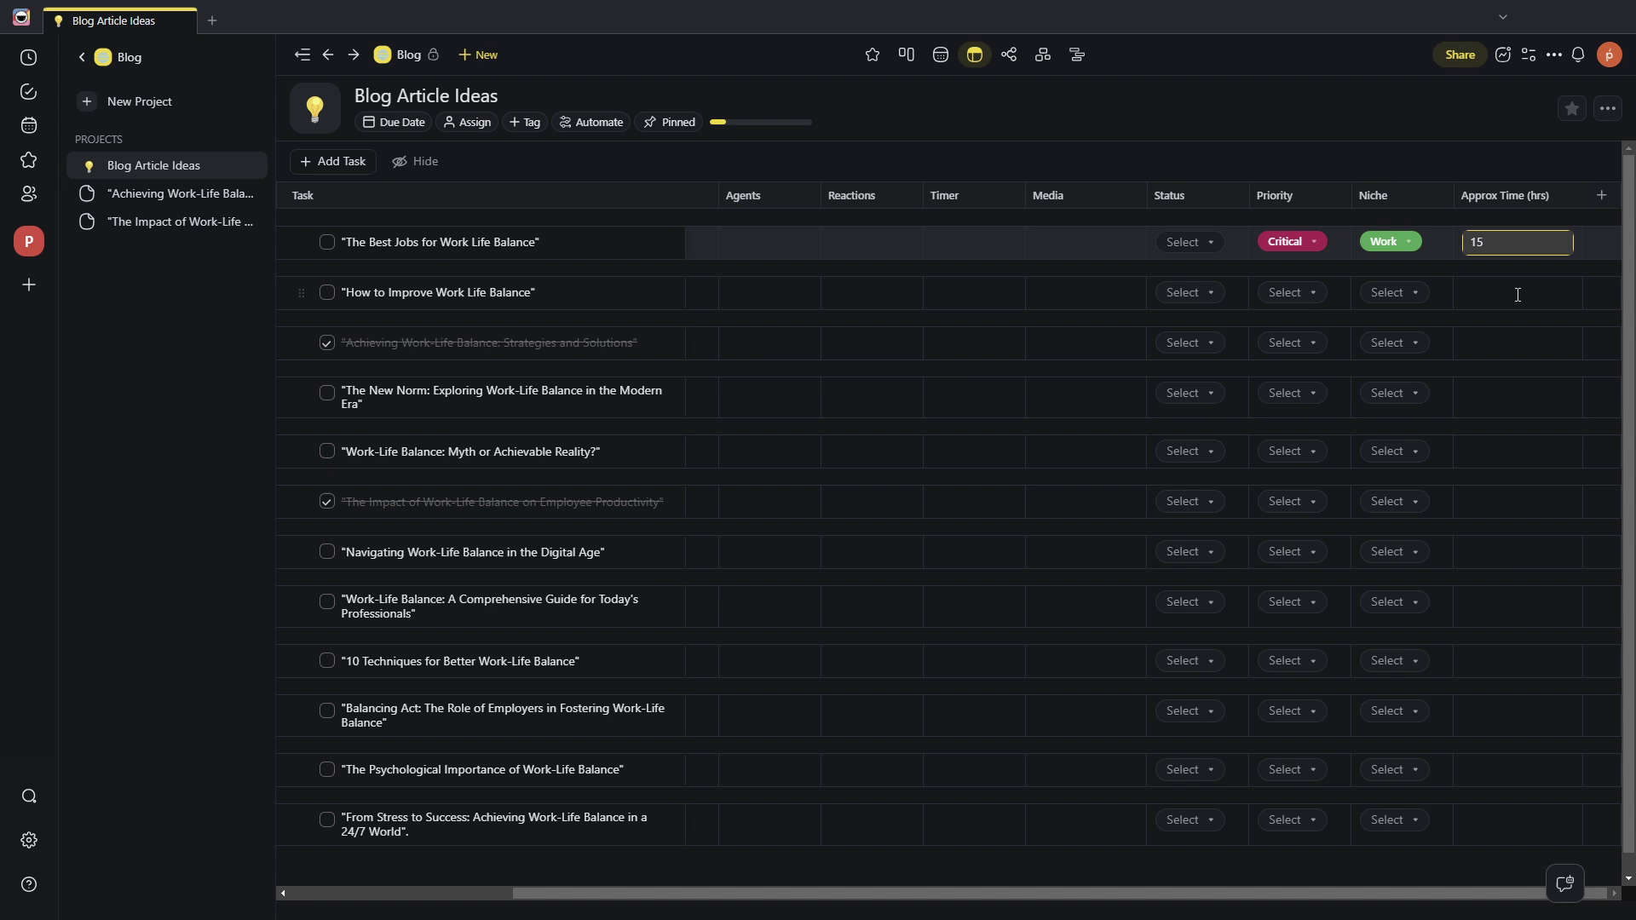
pyautogui.click(1517, 294)
pyautogui.write('20')
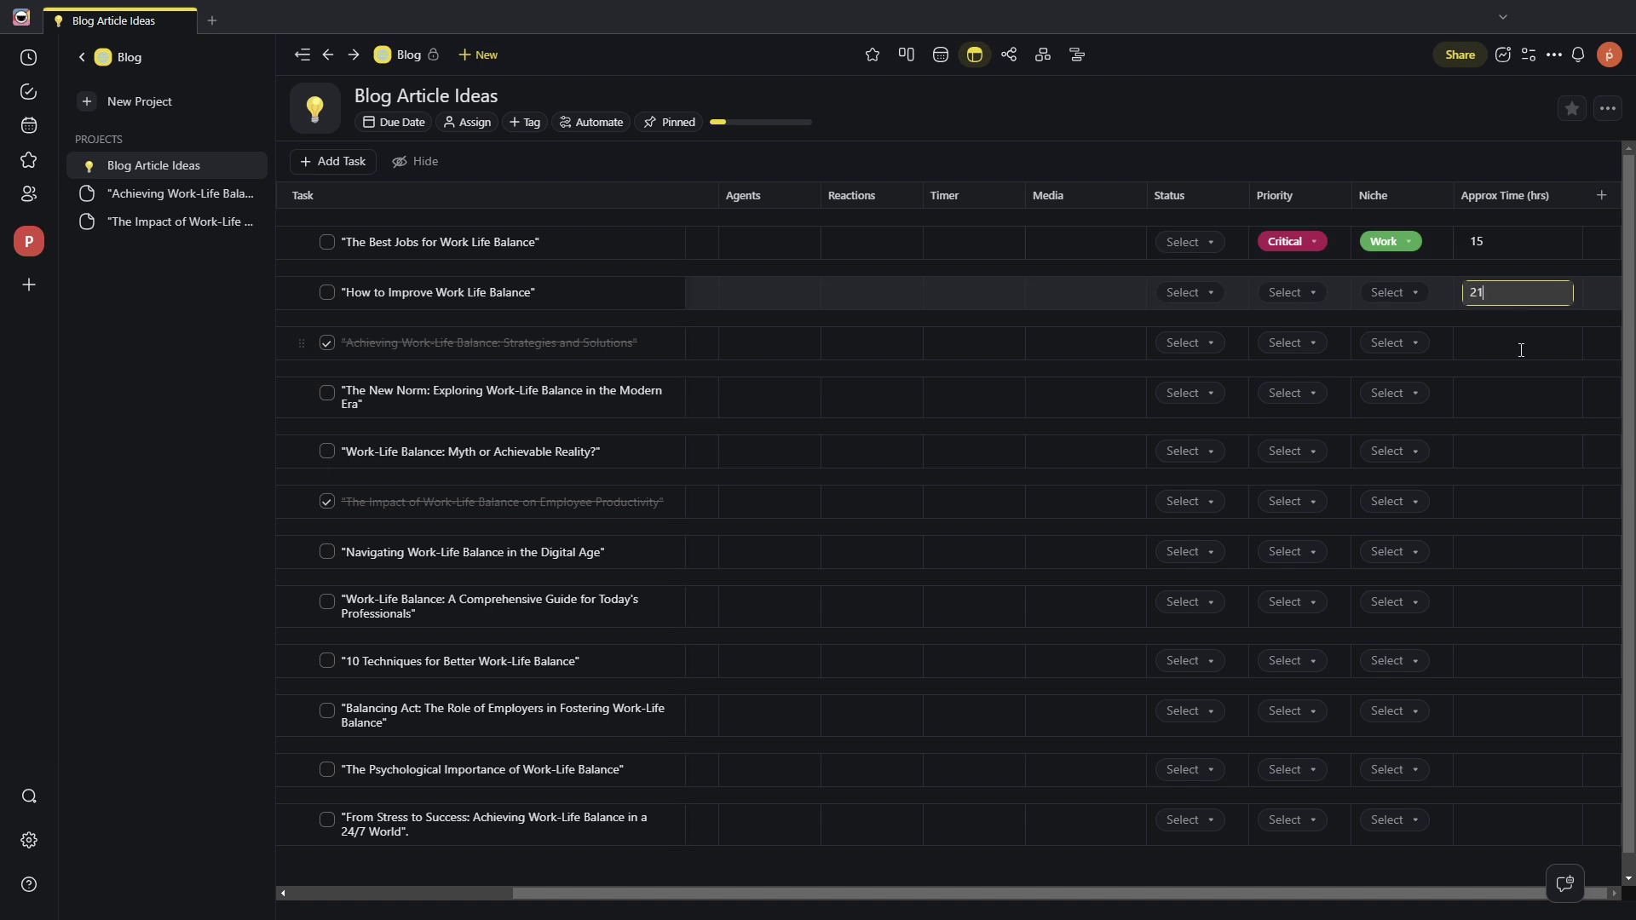
pyautogui.click(1521, 349)
pyautogui.write('25')
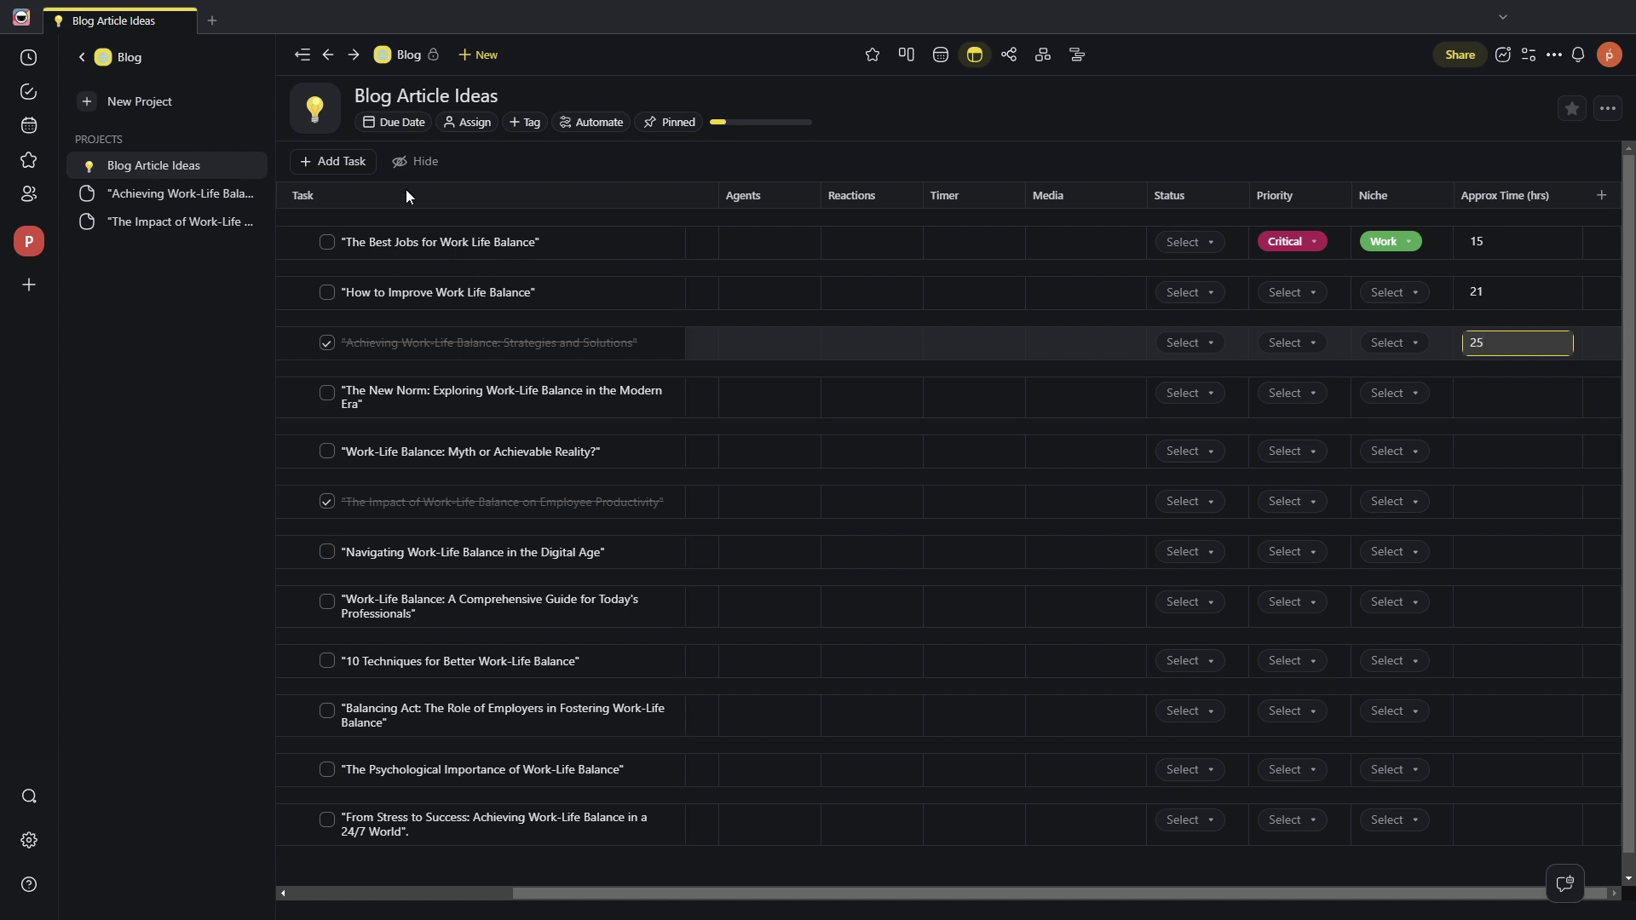
# Clear the third article's Approx Time value, leaving it empty
pyautogui.doubleClick(1470, 343)
pyautogui.press('BackSpace')
pyautogui.click(244, 408)
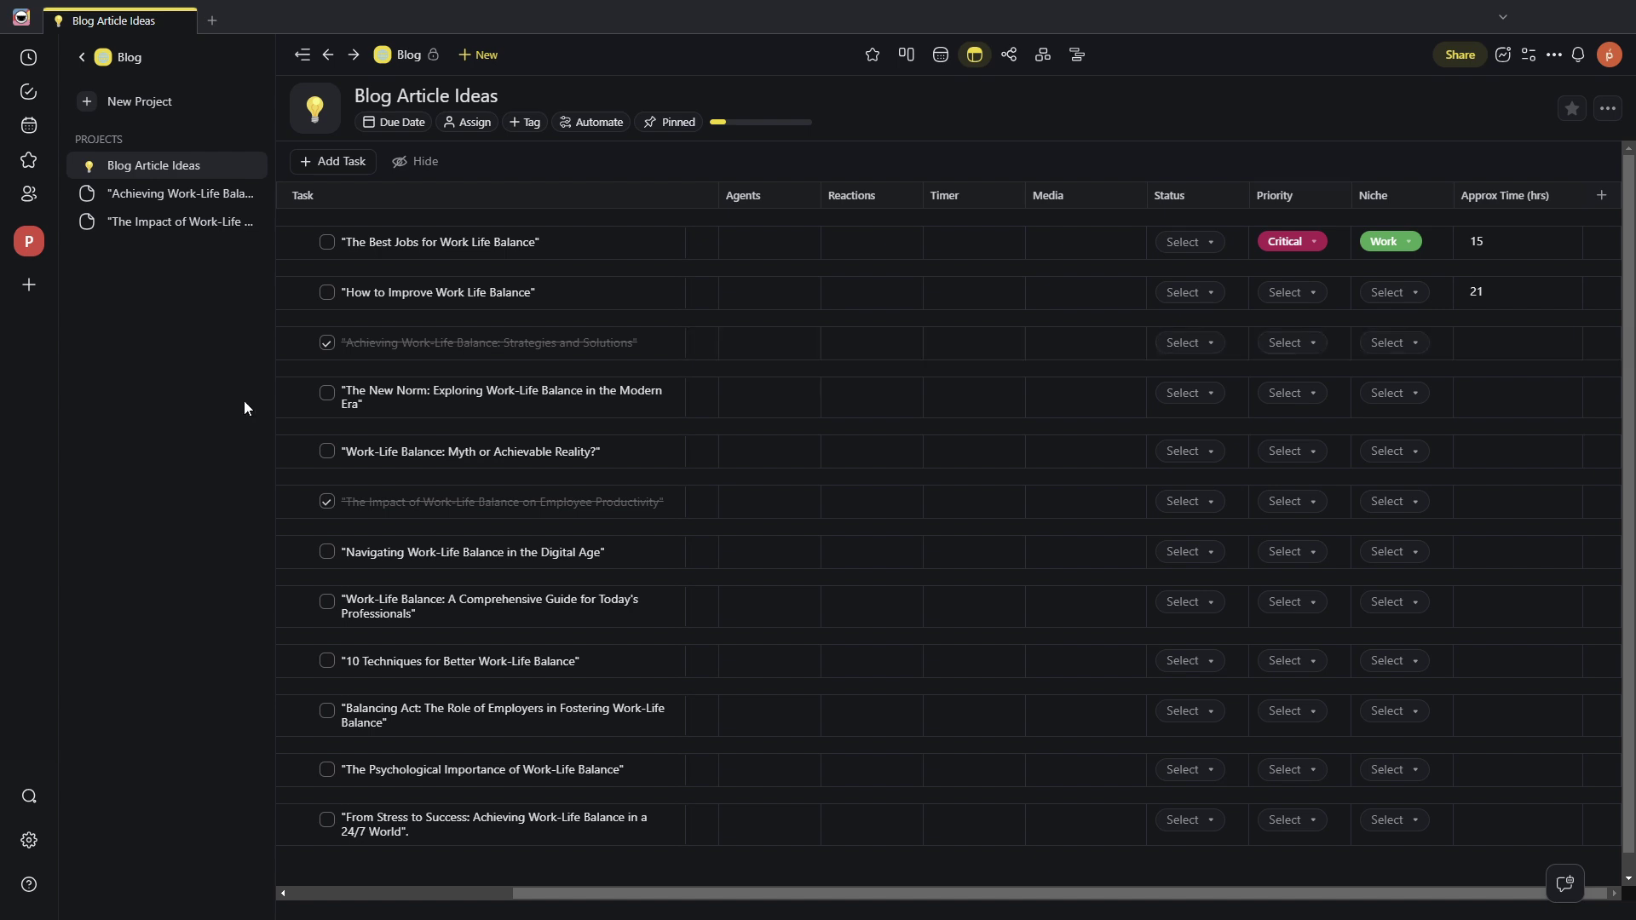
# Switch Blog Article Ideas to the List view to see the first article's Critical and Work tags
pyautogui.click(876, 62)
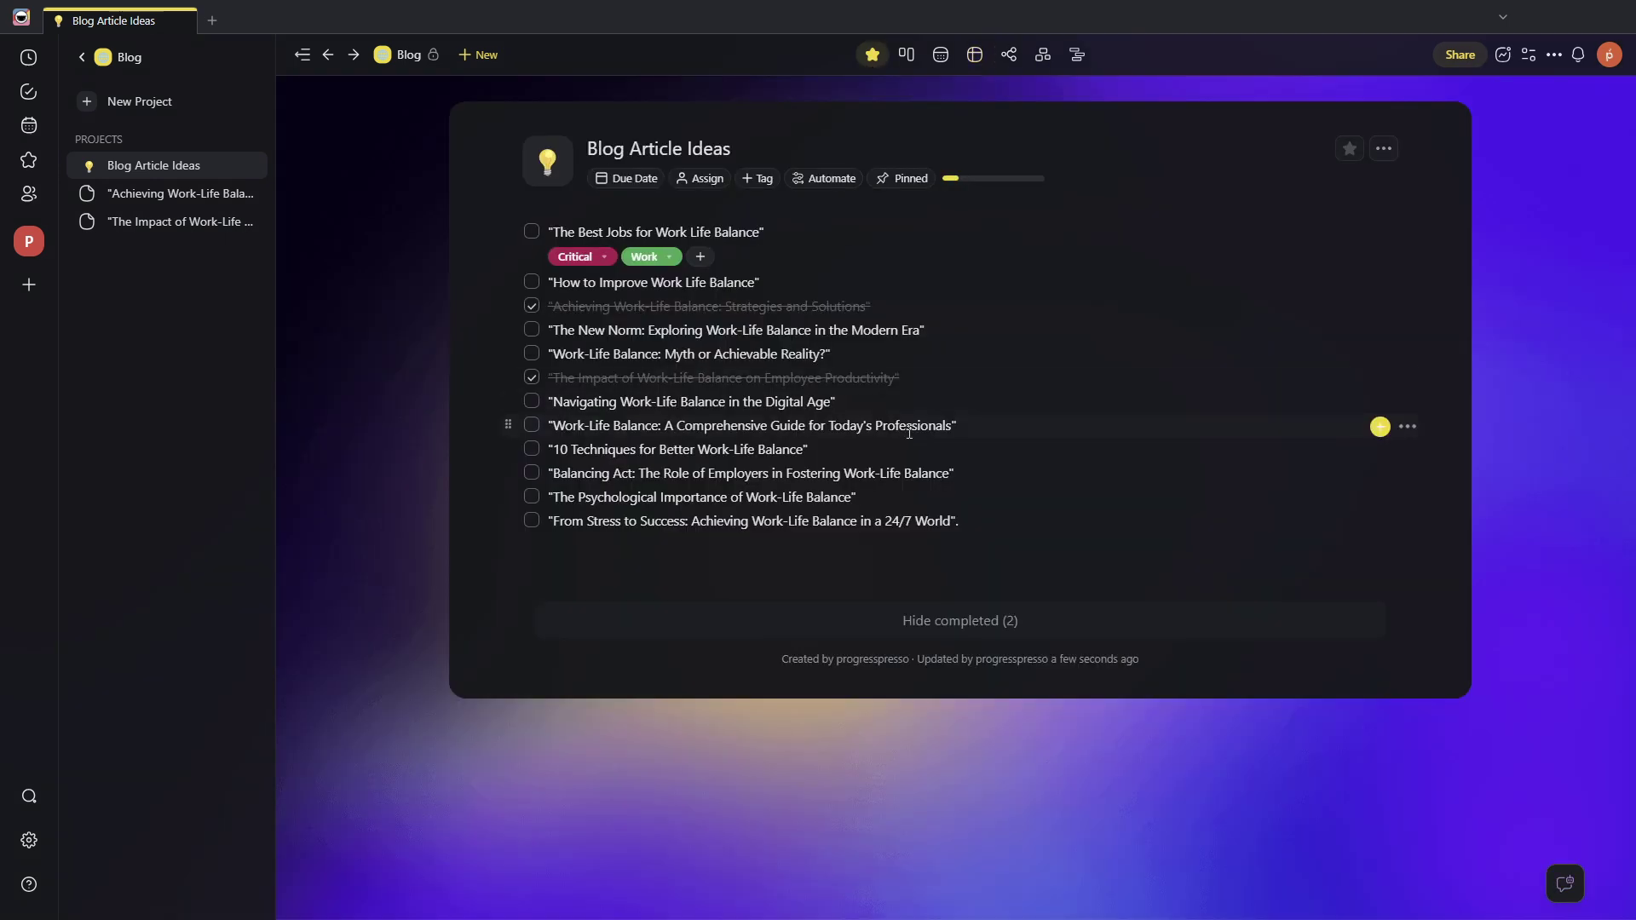